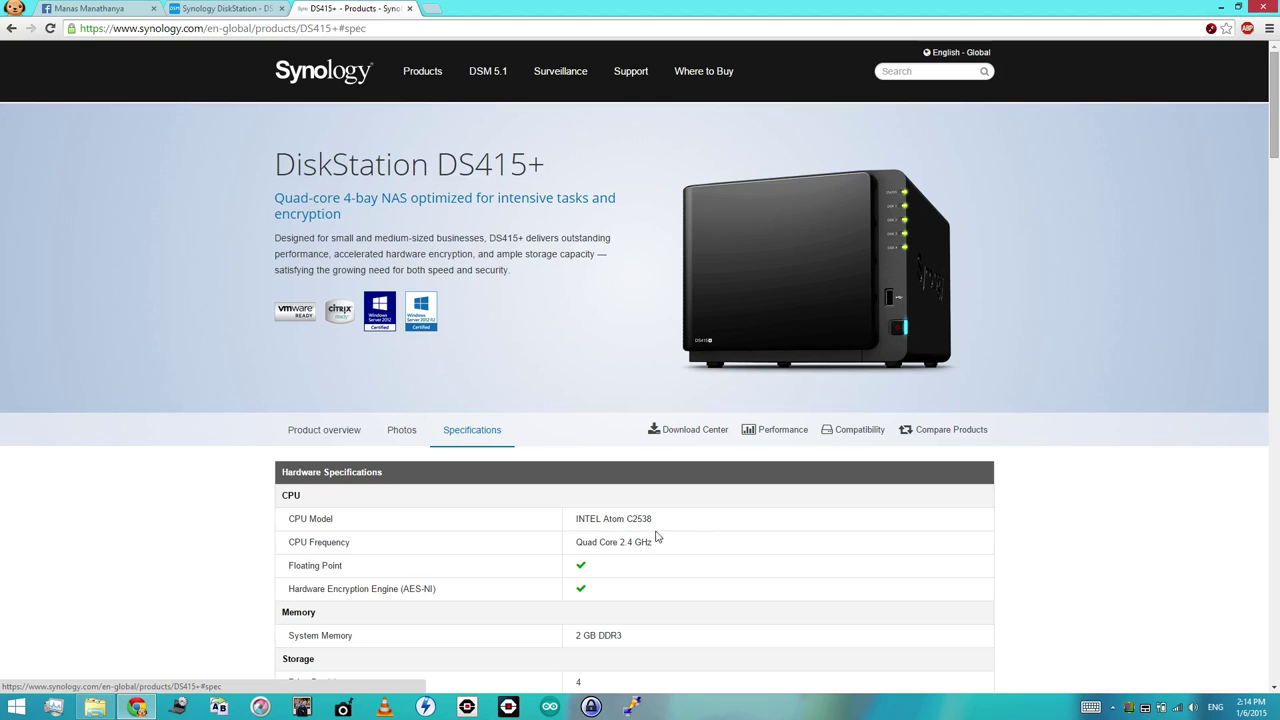
- Review the DiskStation DS415+ specifications, from the hardware section through DSM storage management to the packaging content
scroll(779, 566, "down", 1)
scroll(779, 566, "down", 1)
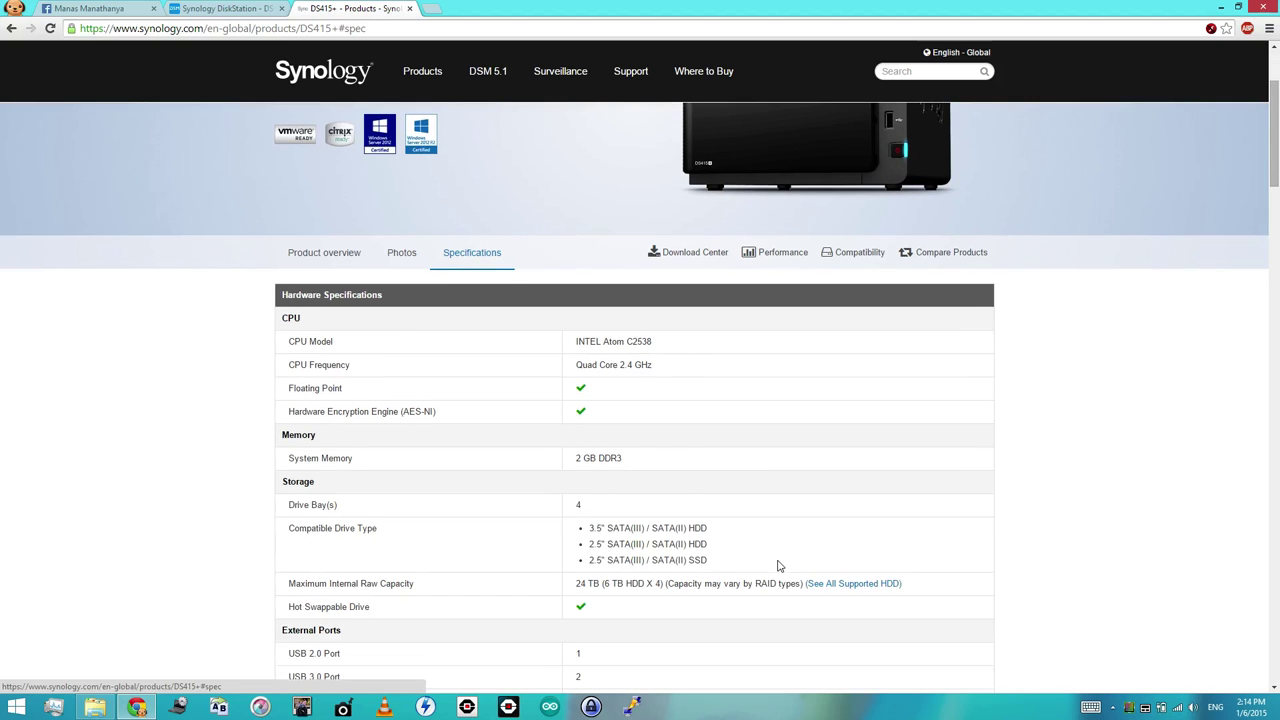
scroll(779, 566, "down", 1)
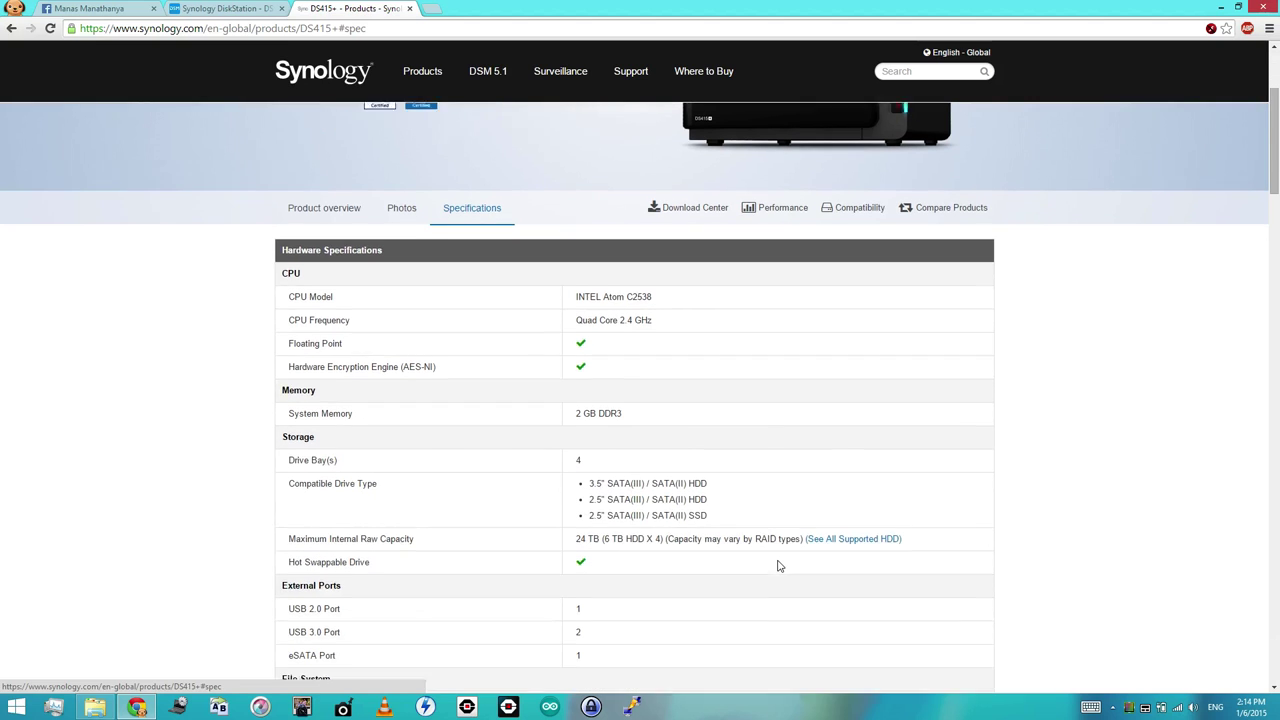
scroll(779, 566, "down", 3)
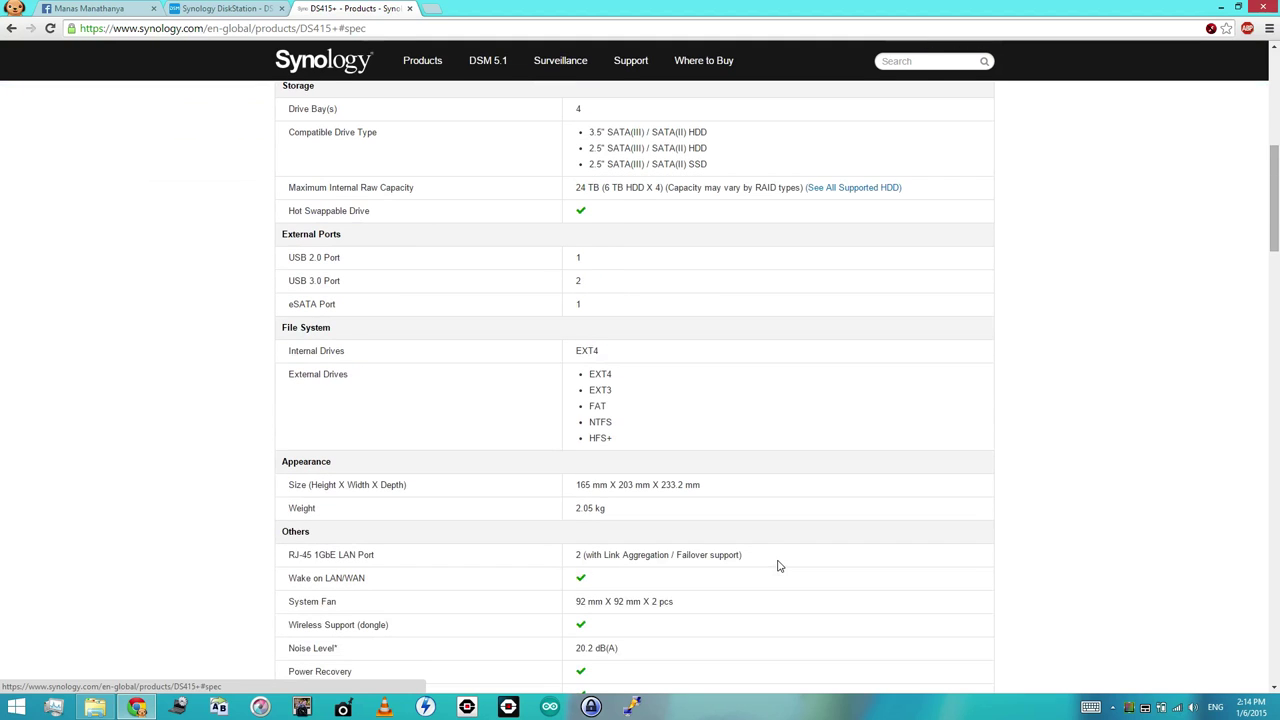
scroll(779, 566, "down", 2)
scroll(779, 566, "down", 3)
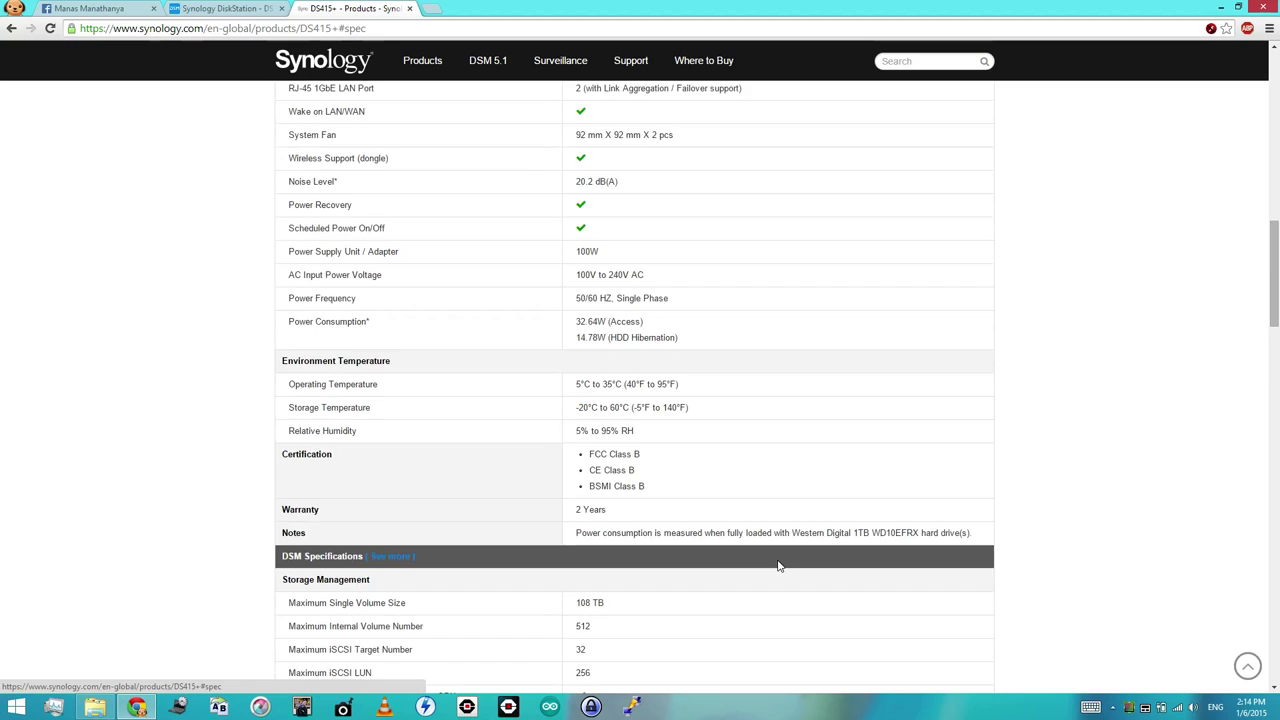
scroll(779, 566, "down", 3)
scroll(779, 566, "down", 3)
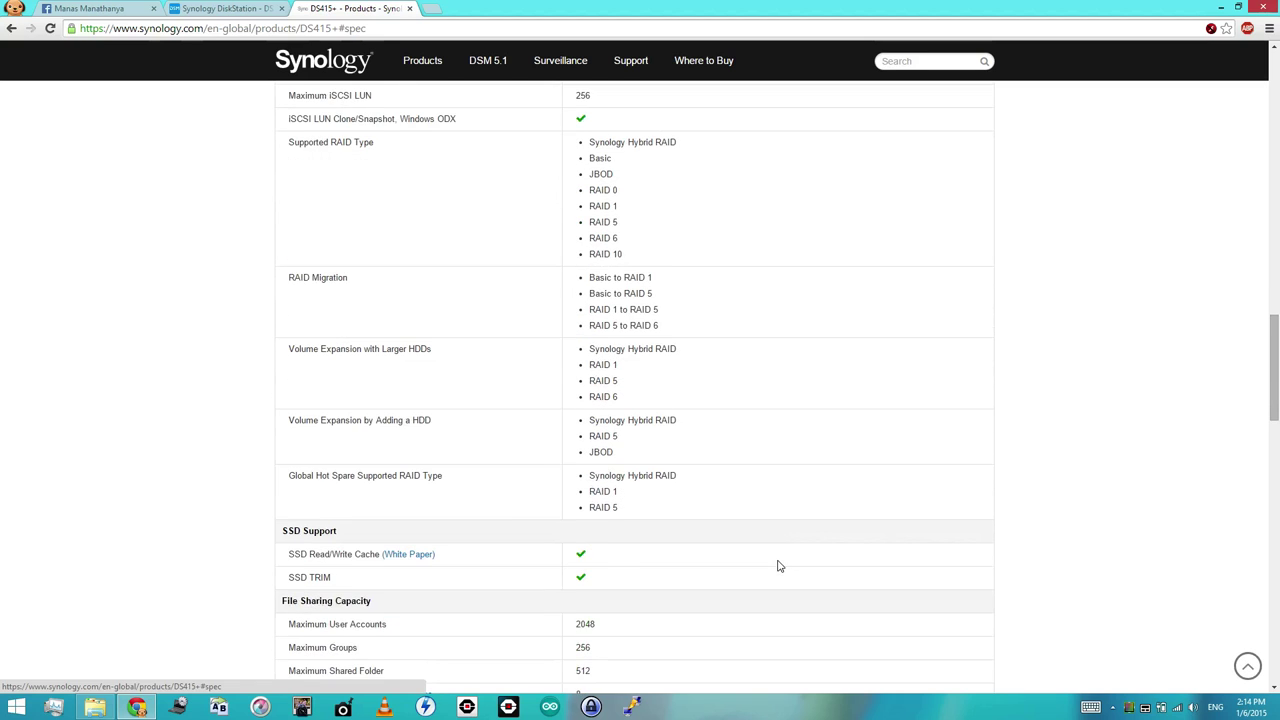
scroll(779, 566, "up", 2)
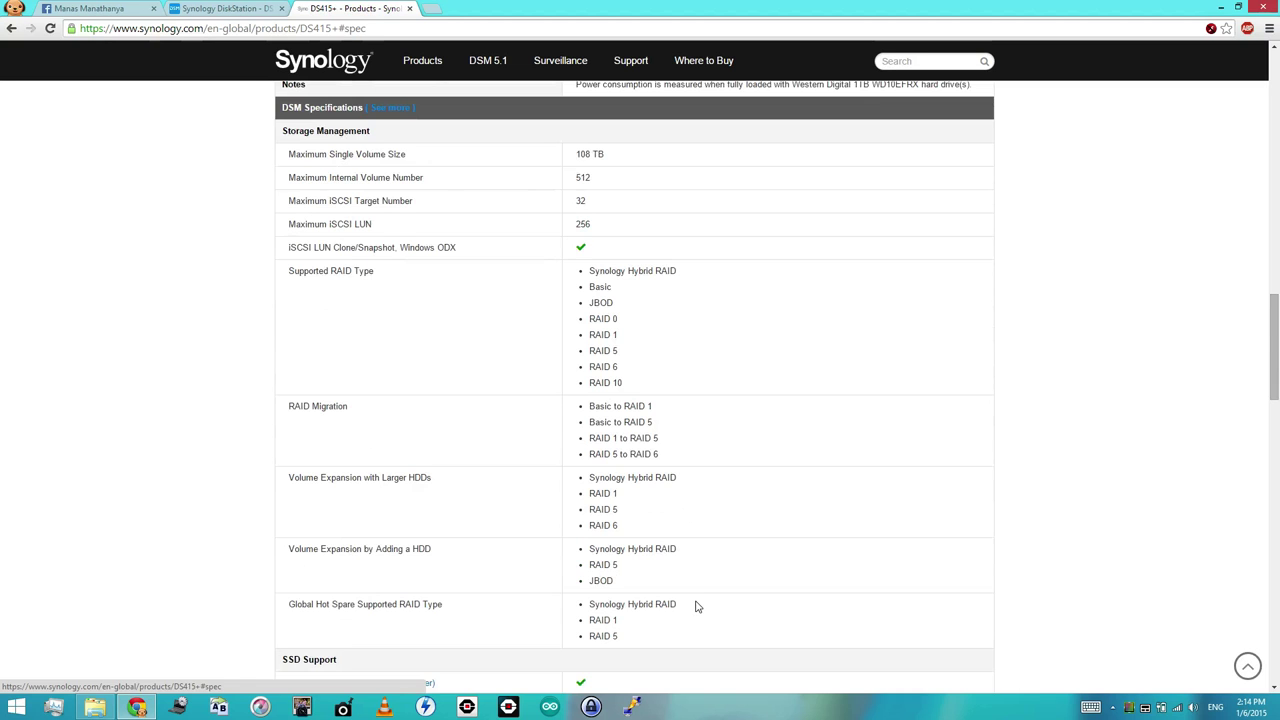
scroll(697, 606, "down", 20)
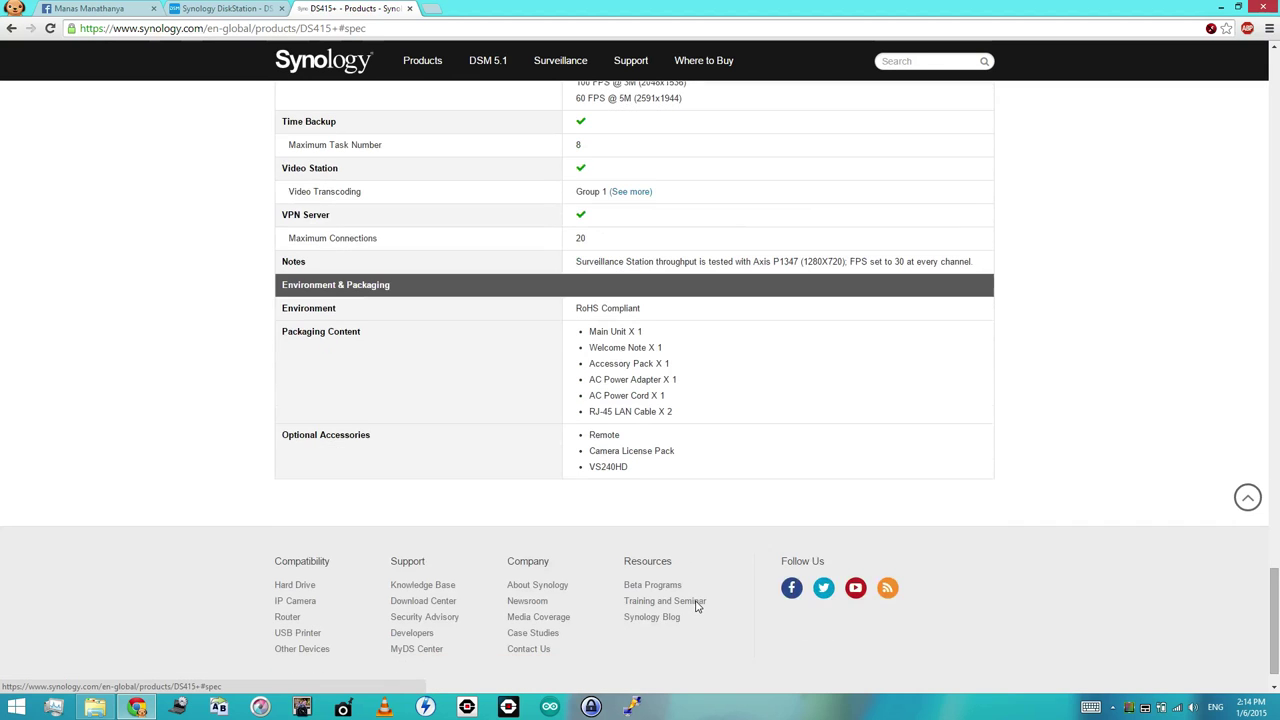
scroll(697, 606, "up", 20)
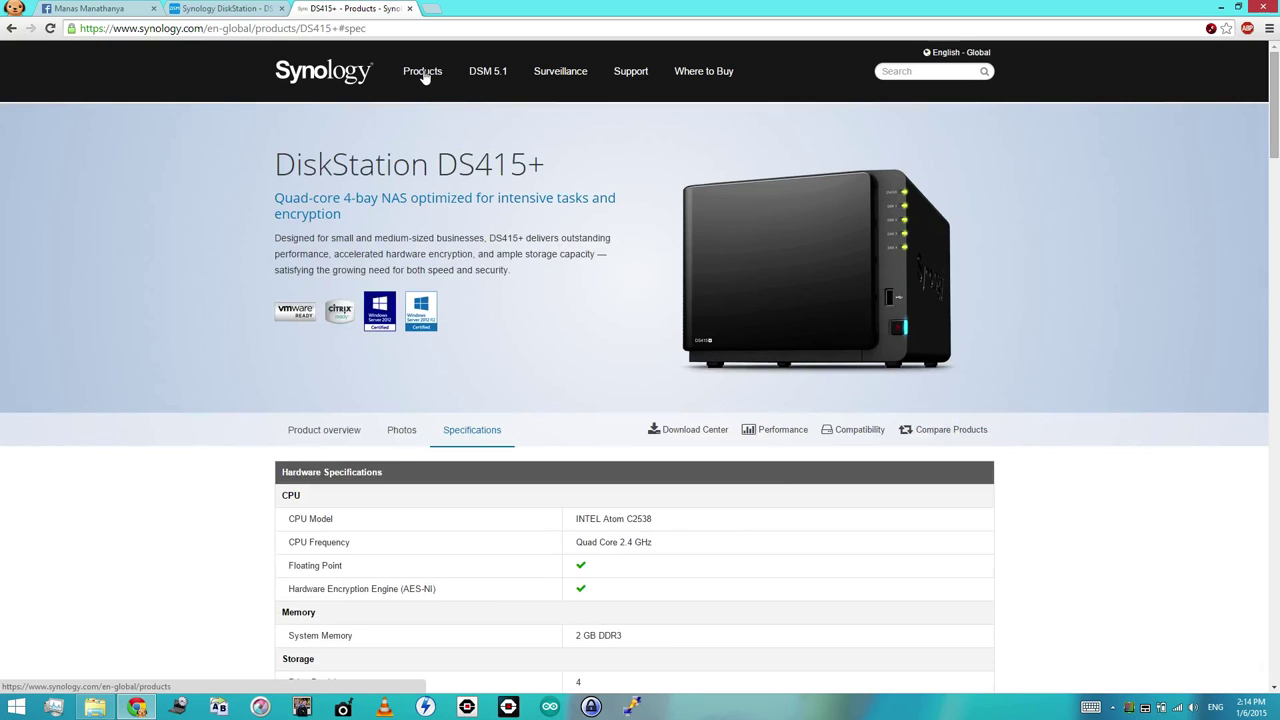
- Open the DS114 product page and review its hardware specifications
mouse_move(424, 77)
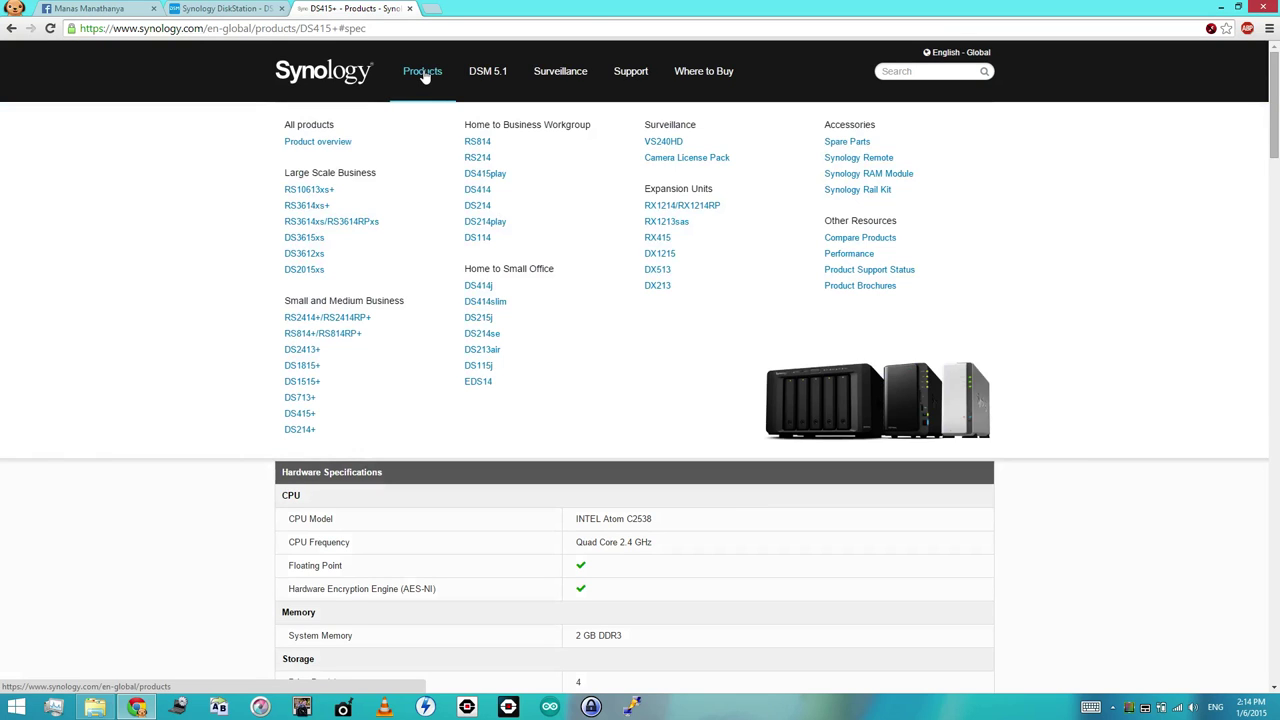
left_click(476, 242)
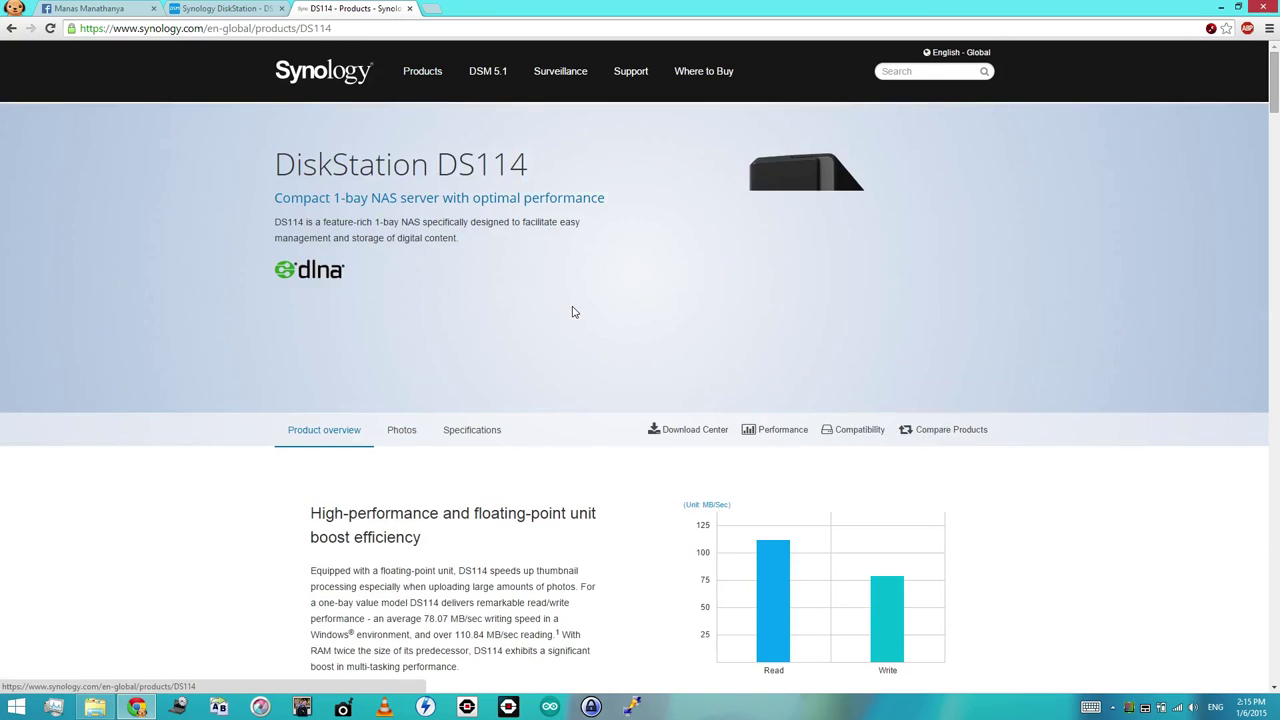
left_click(479, 436)
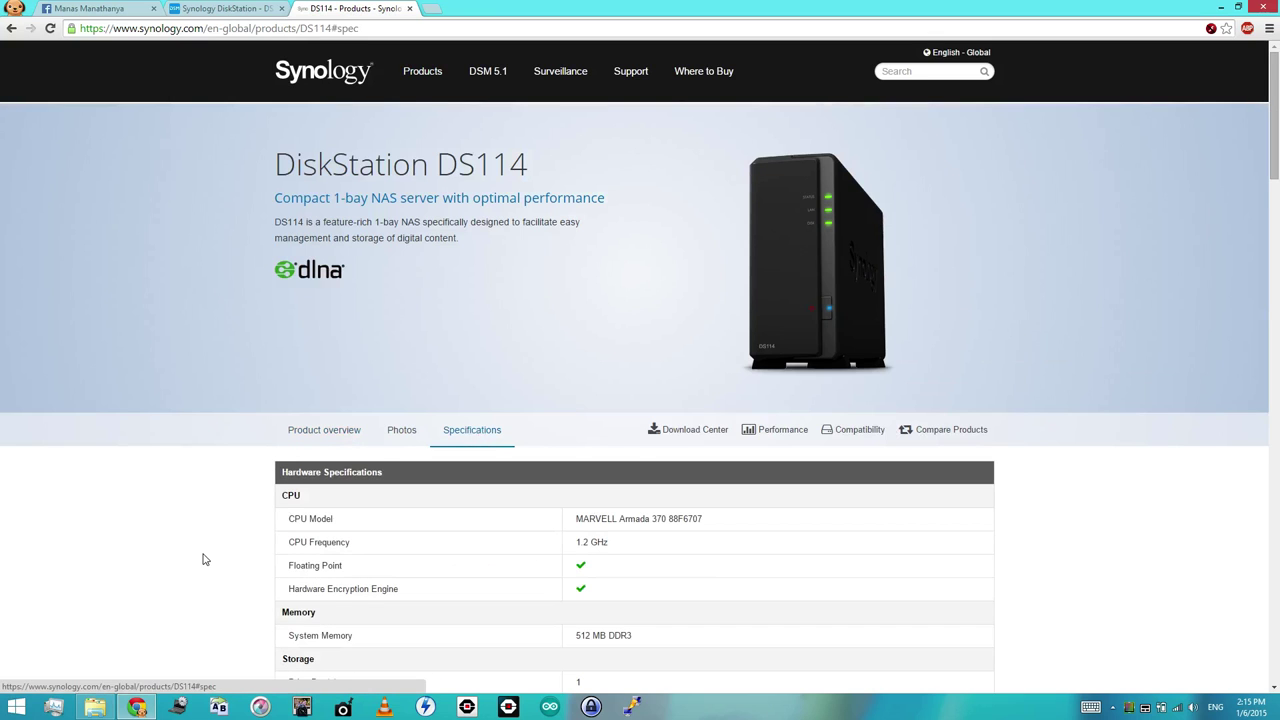
scroll(203, 559, "down", 3)
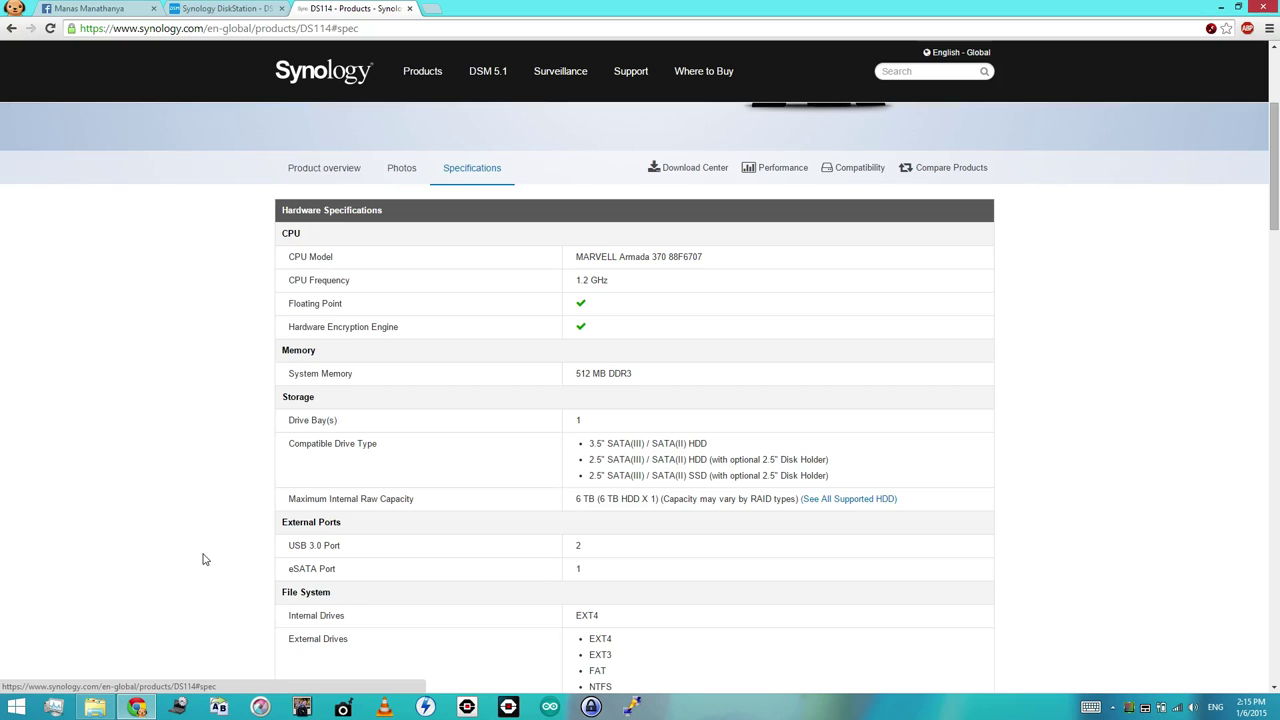
scroll(203, 559, "up", 3)
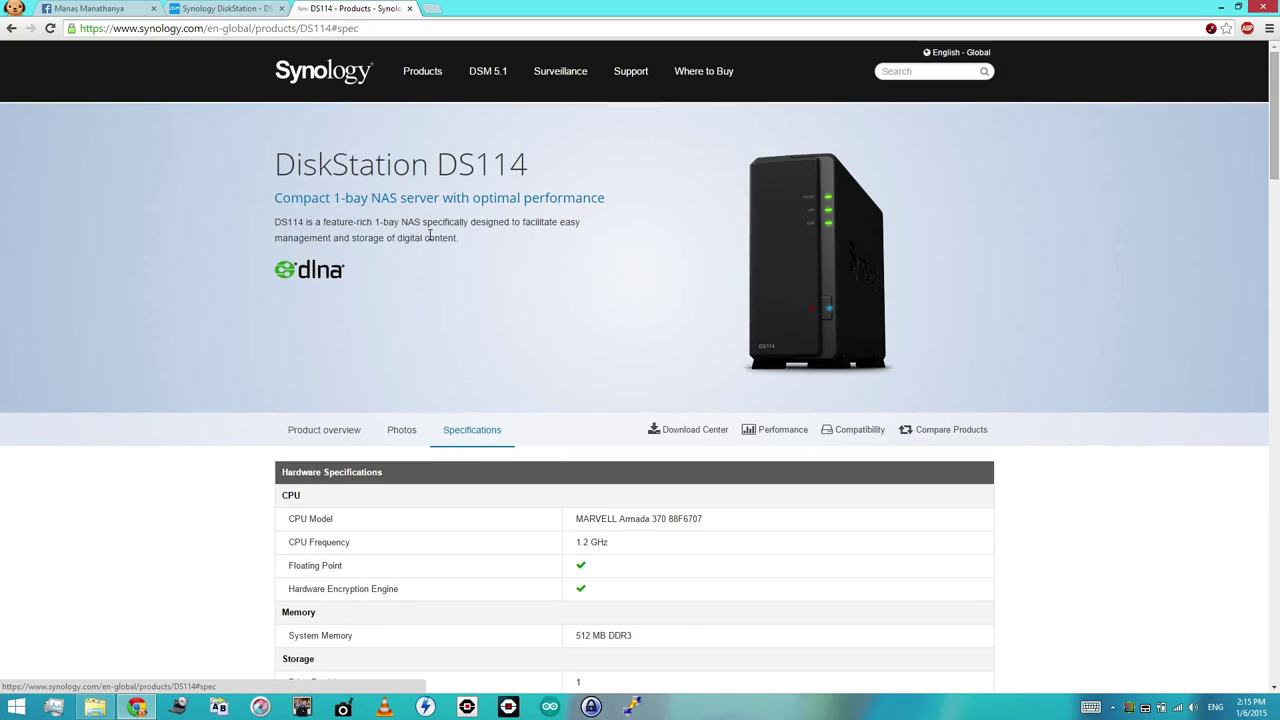
- Open the DS214se product page in a separate browser tab and view its hardware specifications
left_click(423, 75)
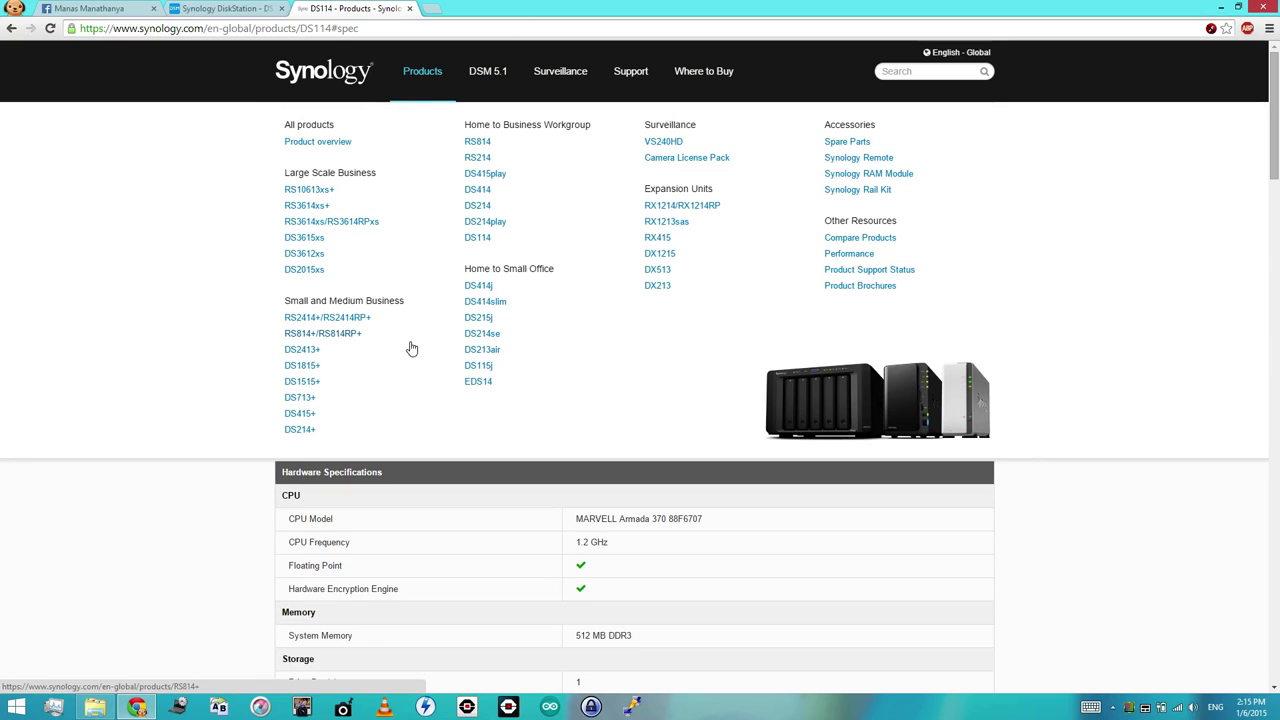
right_click(492, 340)
left_click(507, 346)
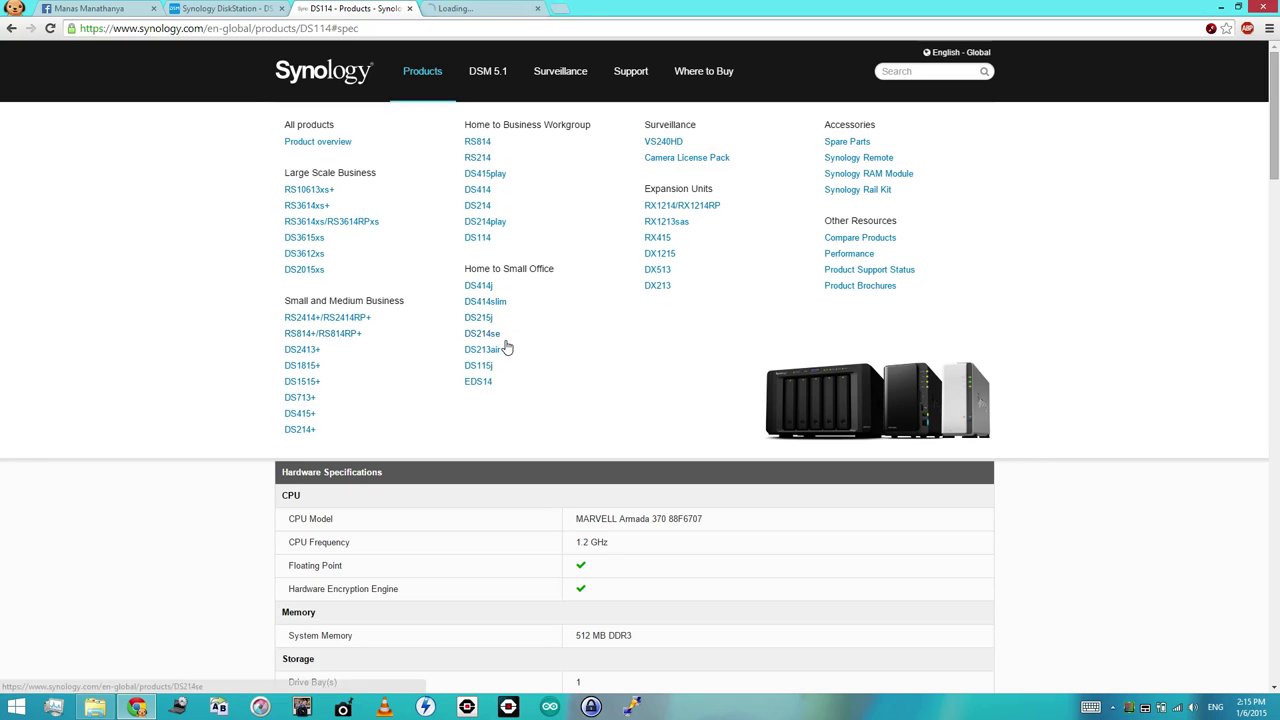
left_click(505, 10)
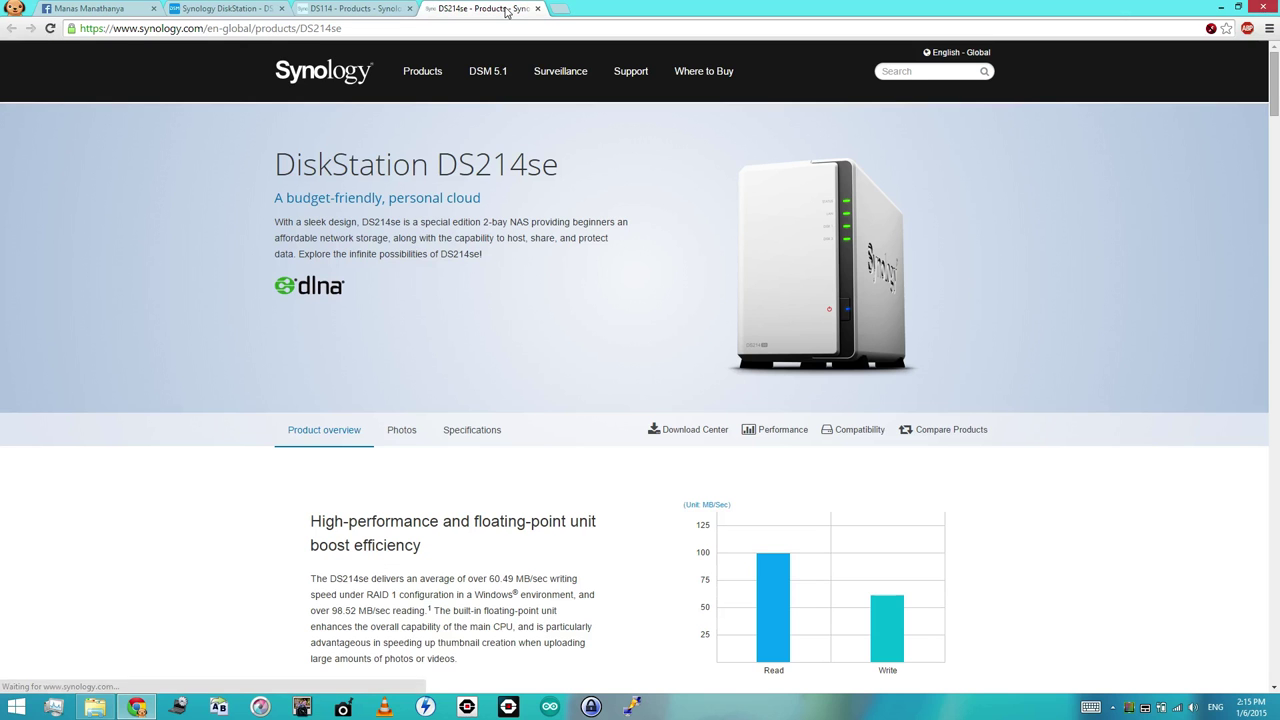
left_click(474, 431)
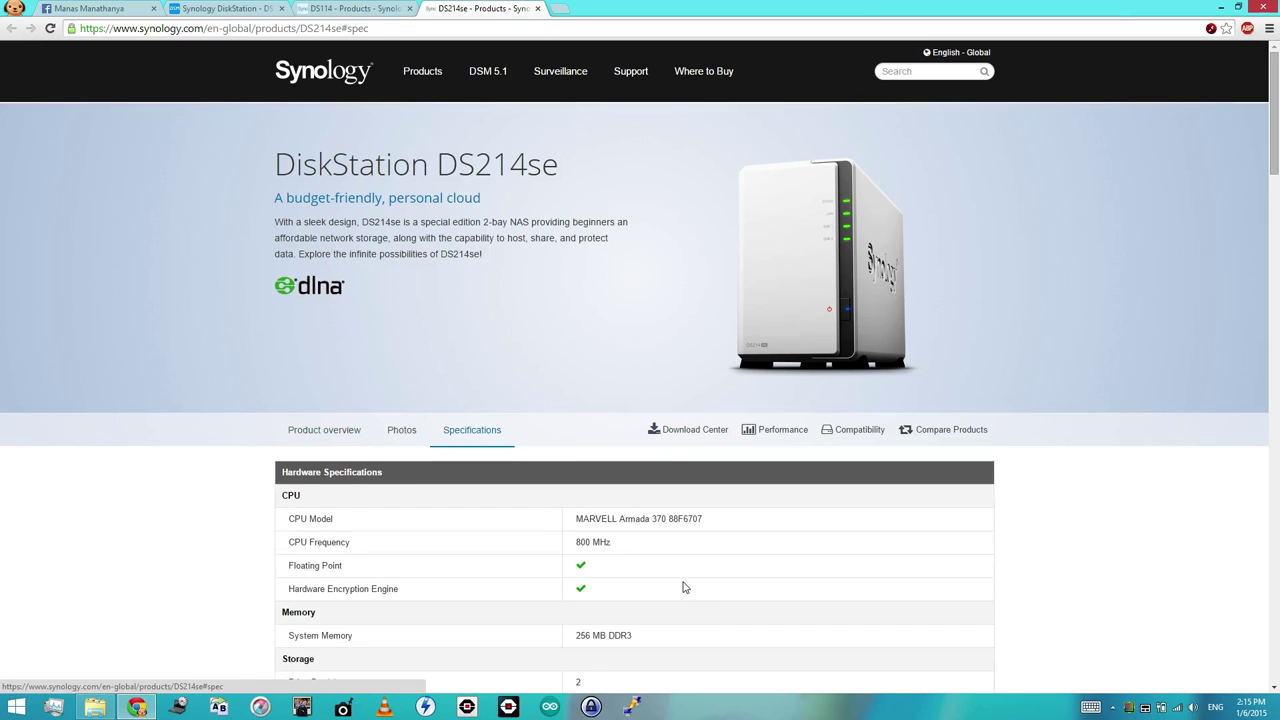
scroll(685, 588, "down", 1)
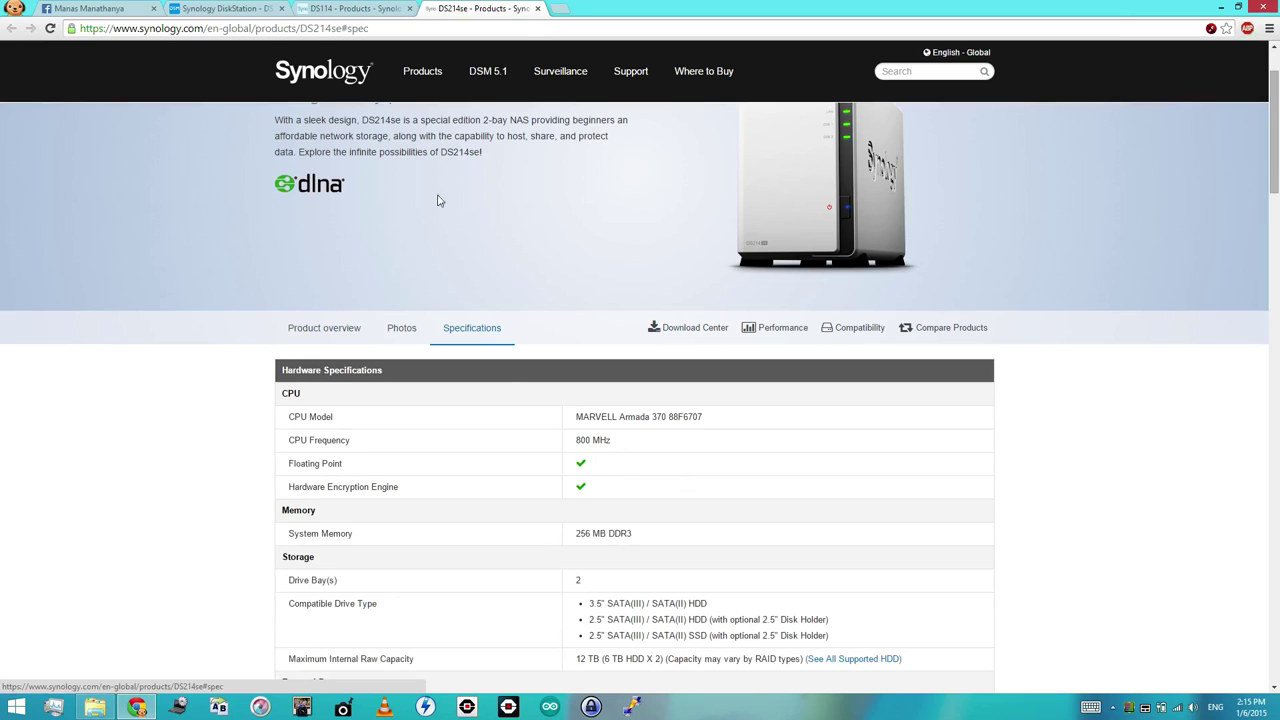
- Compare the CPU, memory and storage specifications of the DS114 with those of the DS214se
left_click(358, 10)
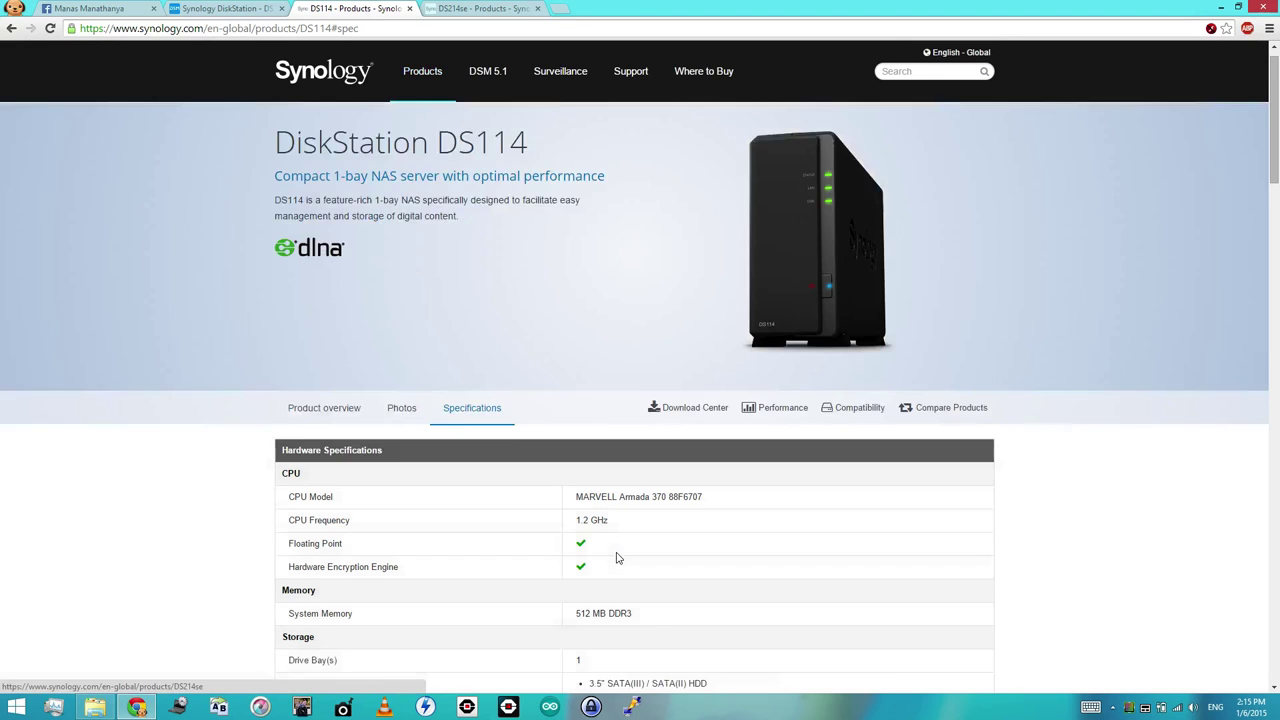
scroll(616, 558, "down", 1)
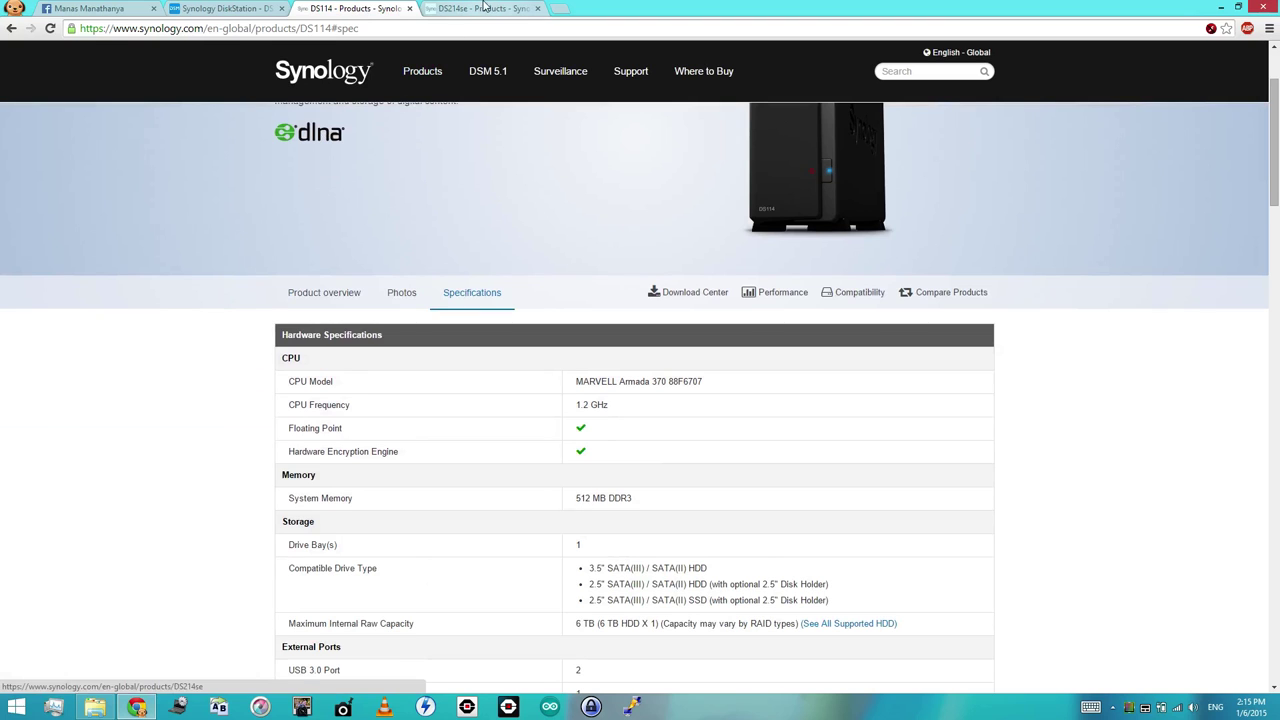
left_click(483, 7)
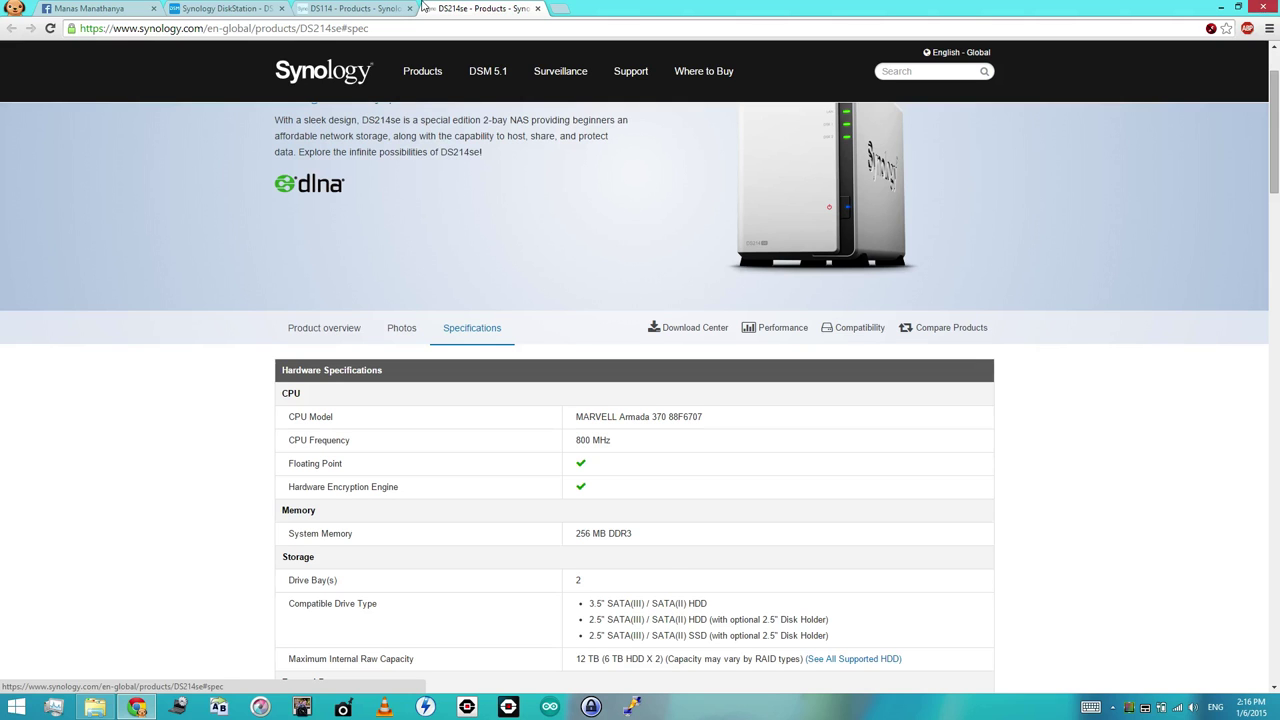
- Switch to the Synology DiskStation desktop, check the Resource Monitor widget and open Backup & Replication to view the backup tasks
left_click(252, 10)
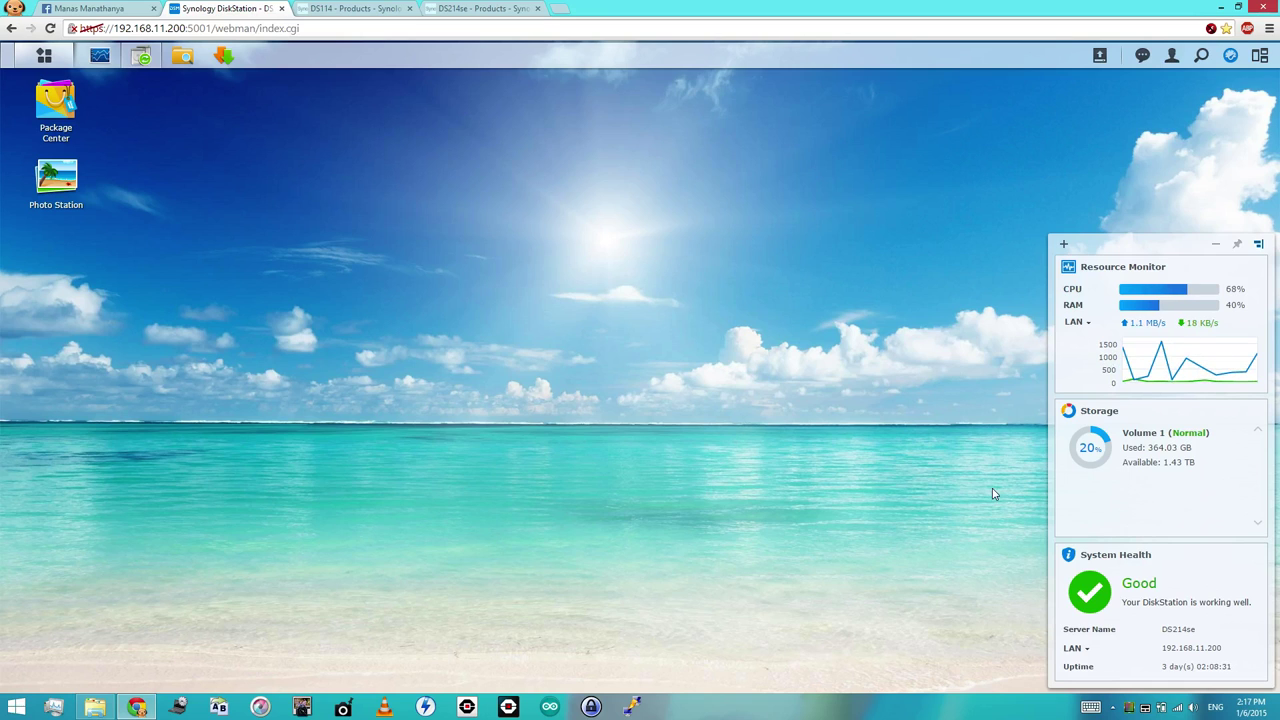
mouse_move(1192, 306)
left_click(142, 58)
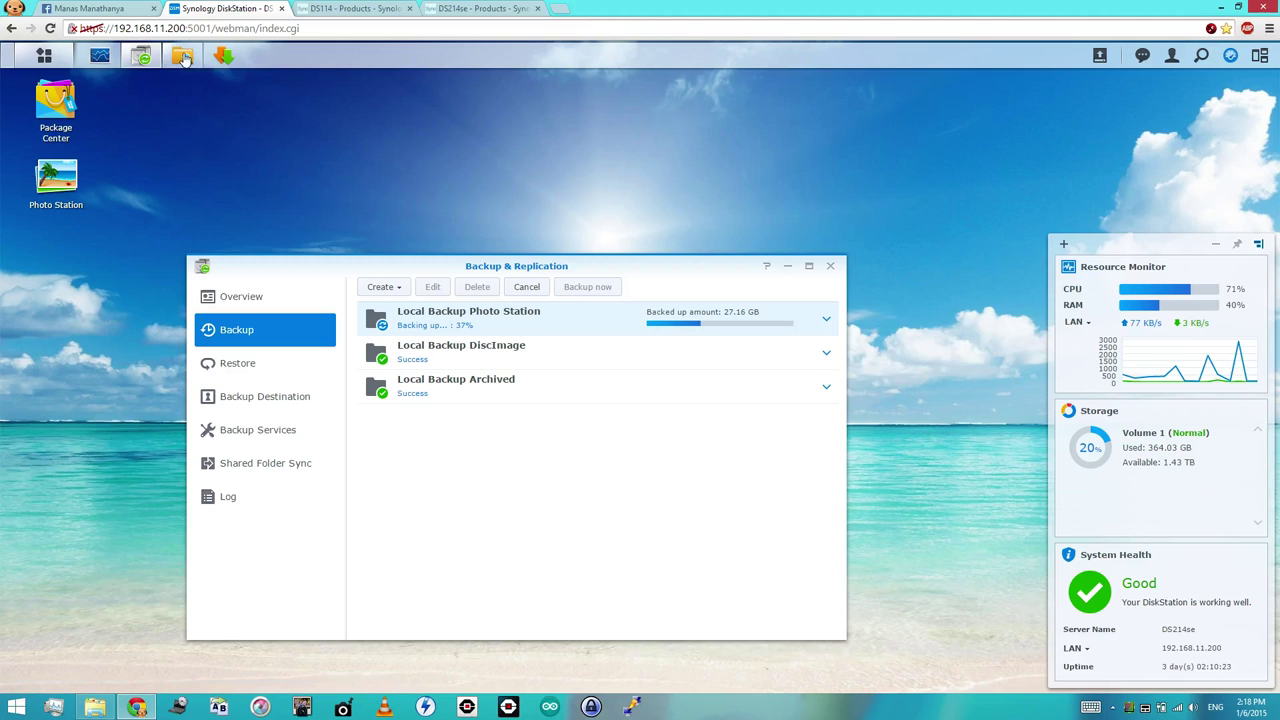
- Open Storage Manager and view the details of Volume 1
left_click(44, 55)
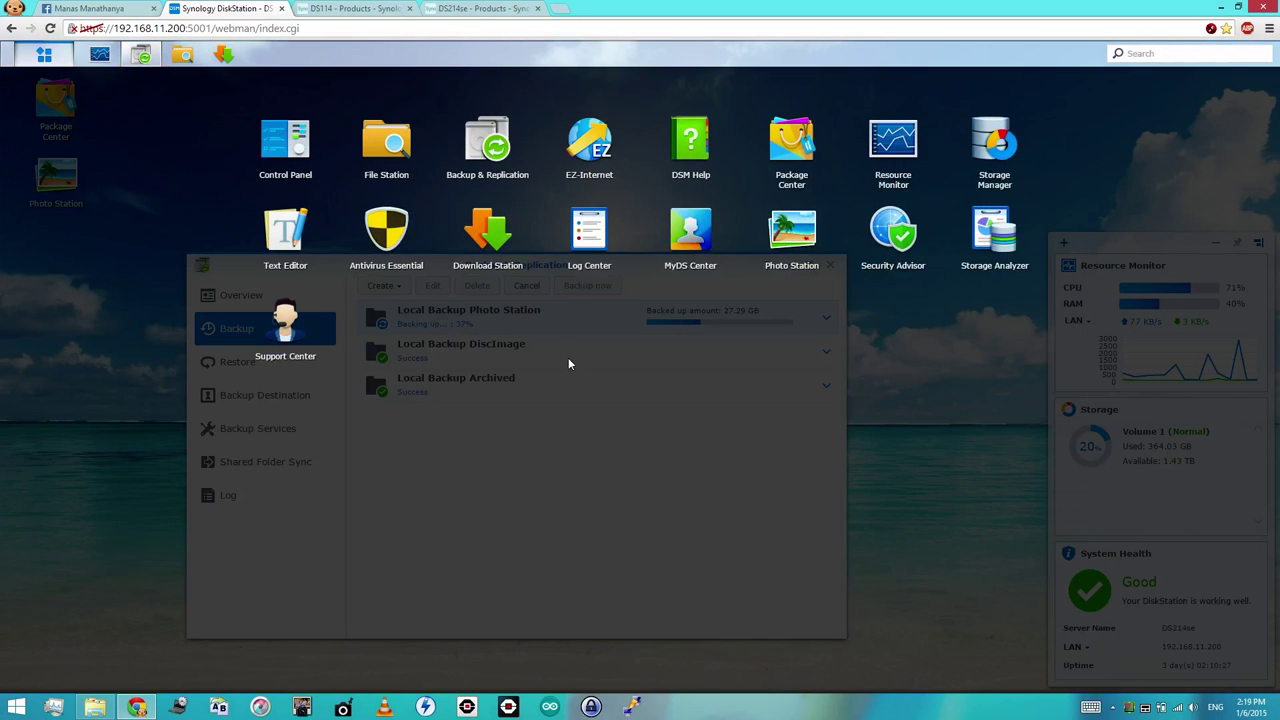
left_click(980, 143)
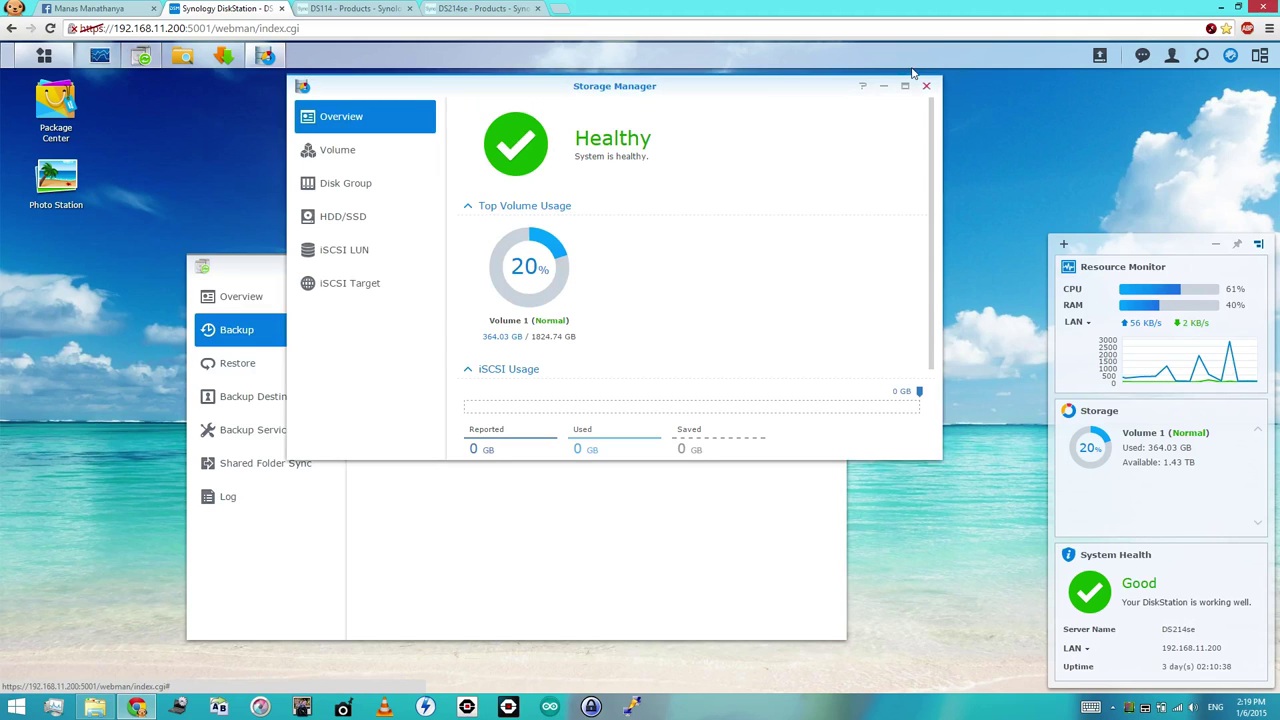
left_click(388, 160)
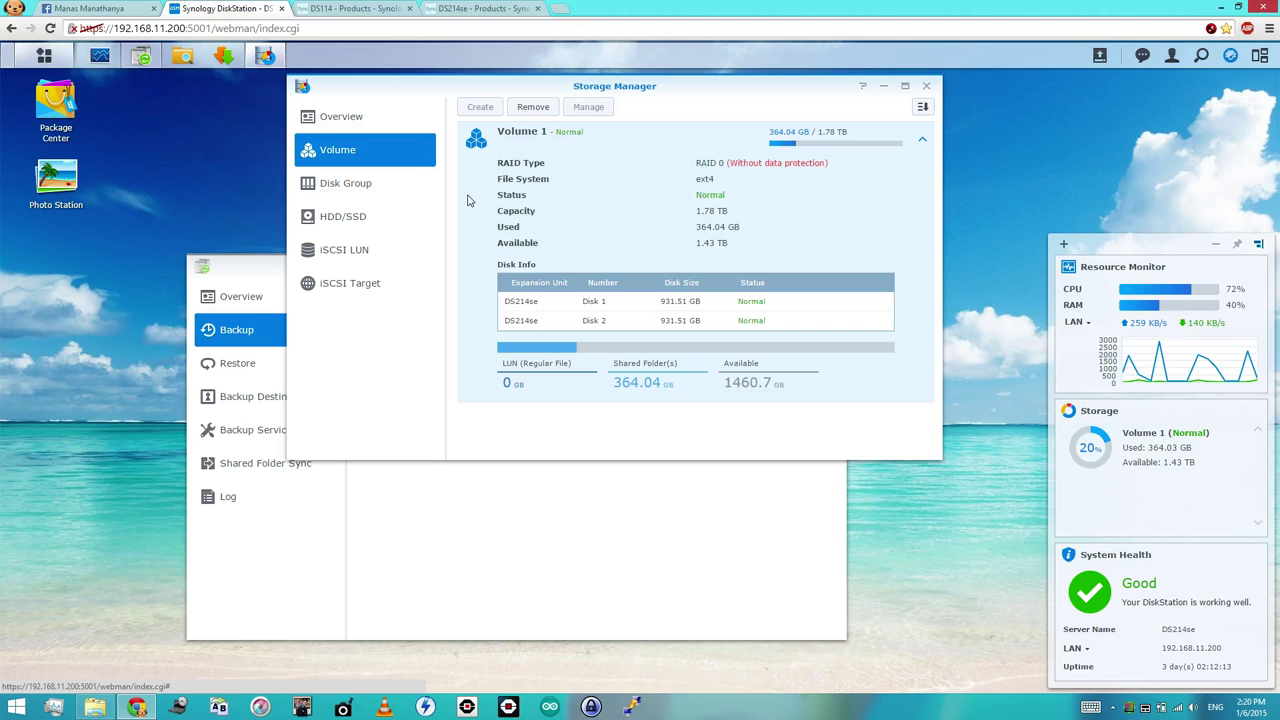
- Open Package Center, accept its Terms of Services and enlarge the window to show the full category list
left_click(60, 110)
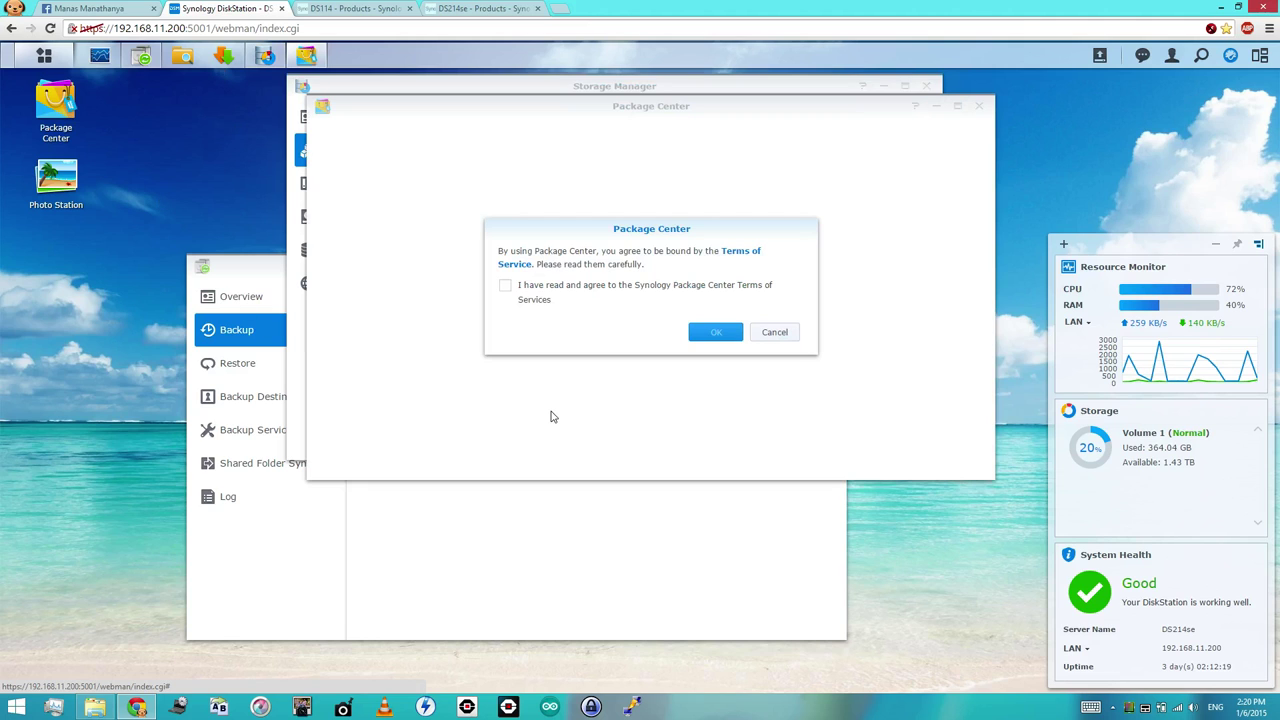
left_click(521, 291)
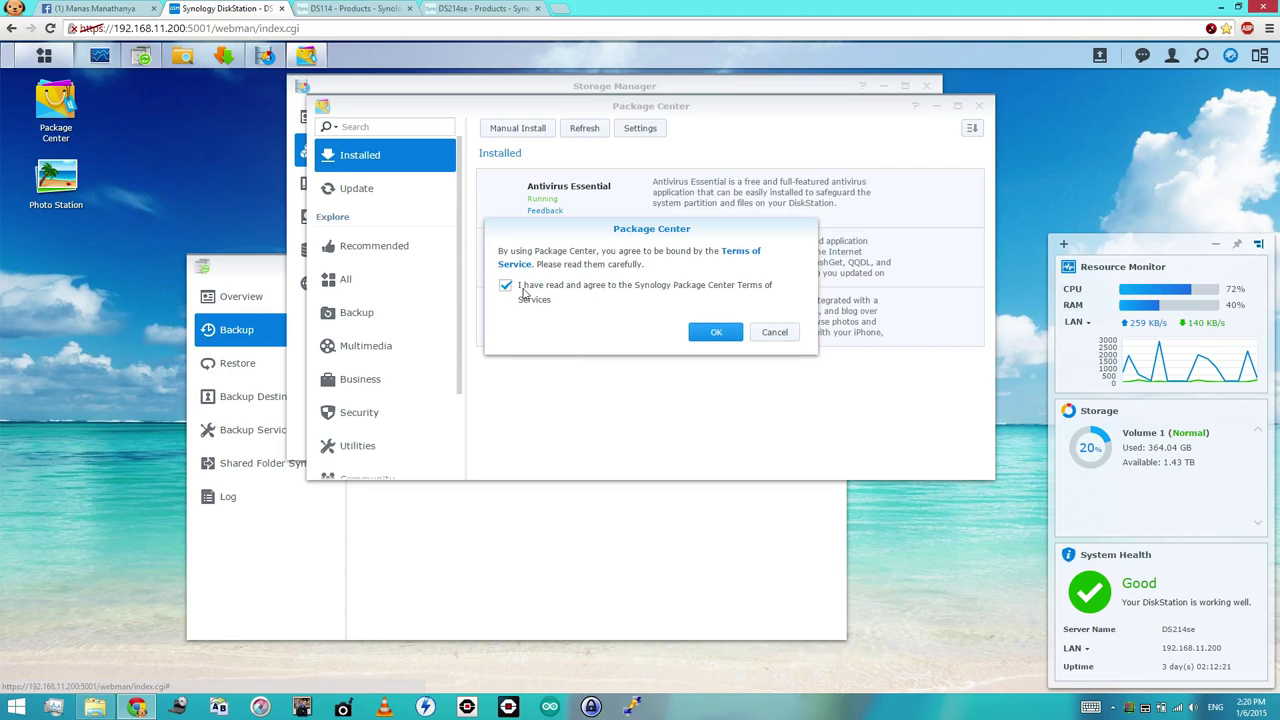
left_click(712, 332)
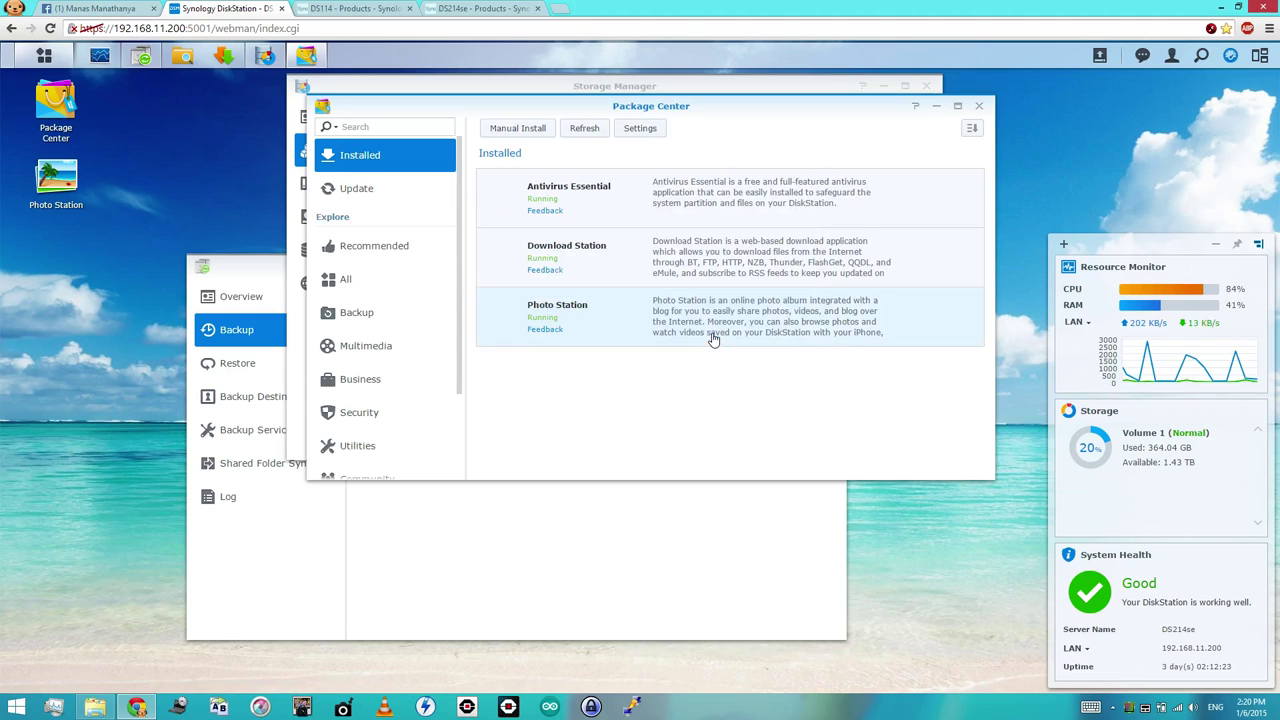
left_click_drag(988, 473, 1030, 635)
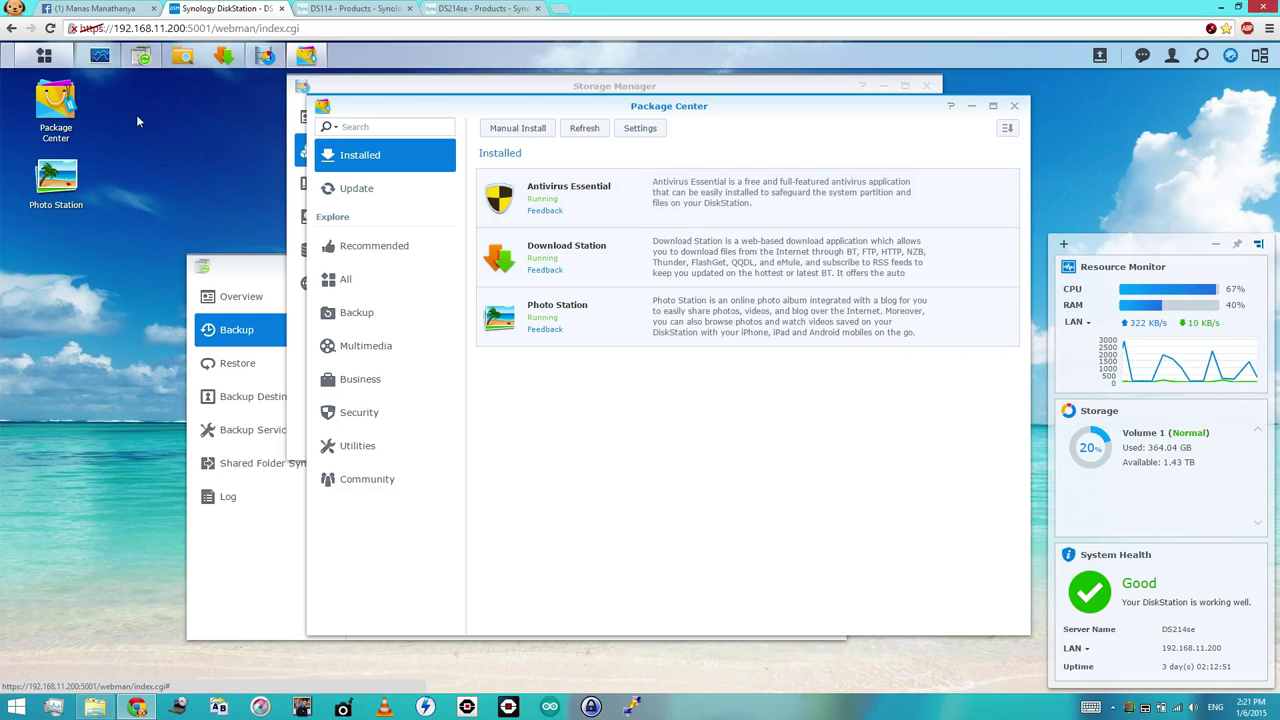
- Open Antivirus Essential, check its scheduled scans and logs, and close it
left_click(45, 58)
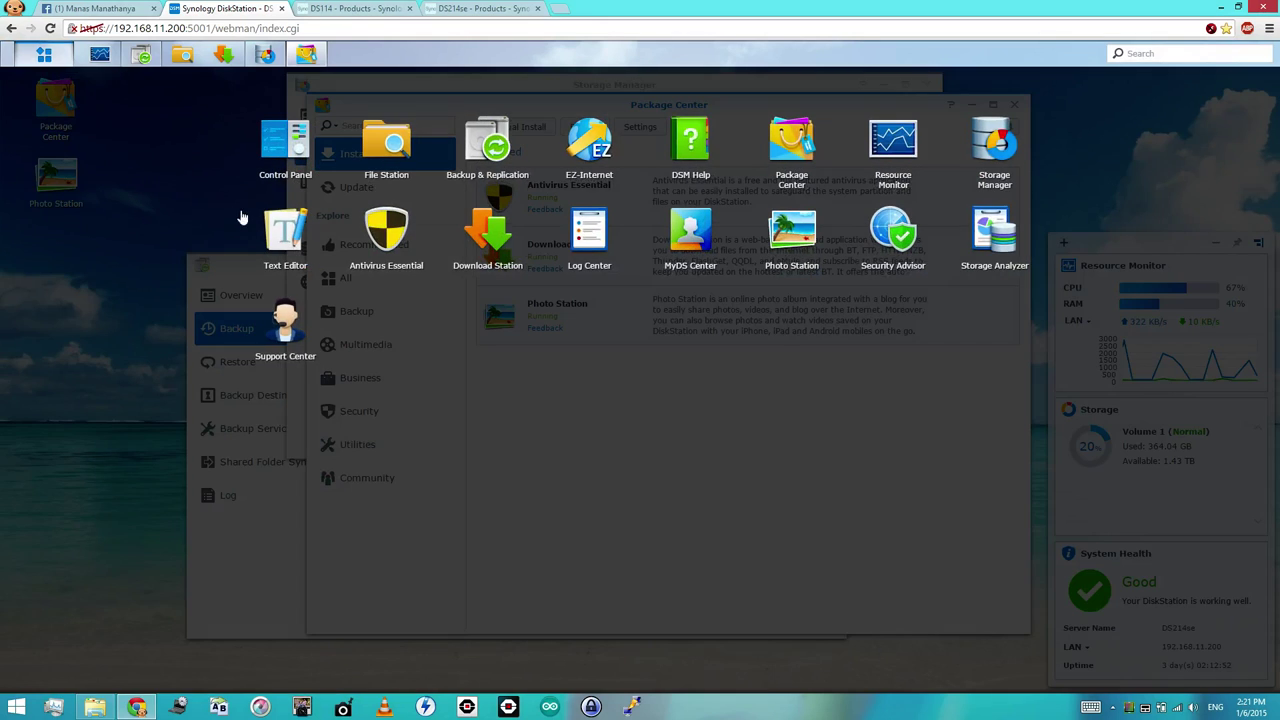
left_click(381, 244)
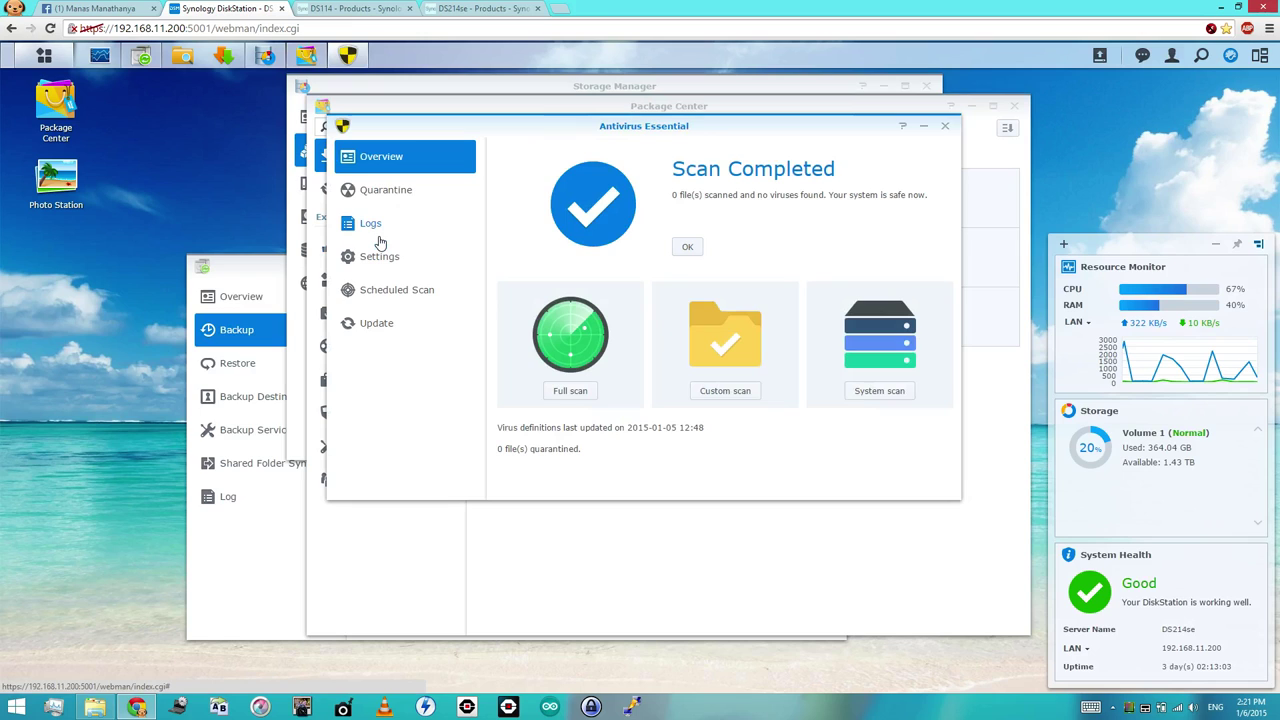
left_click(396, 292)
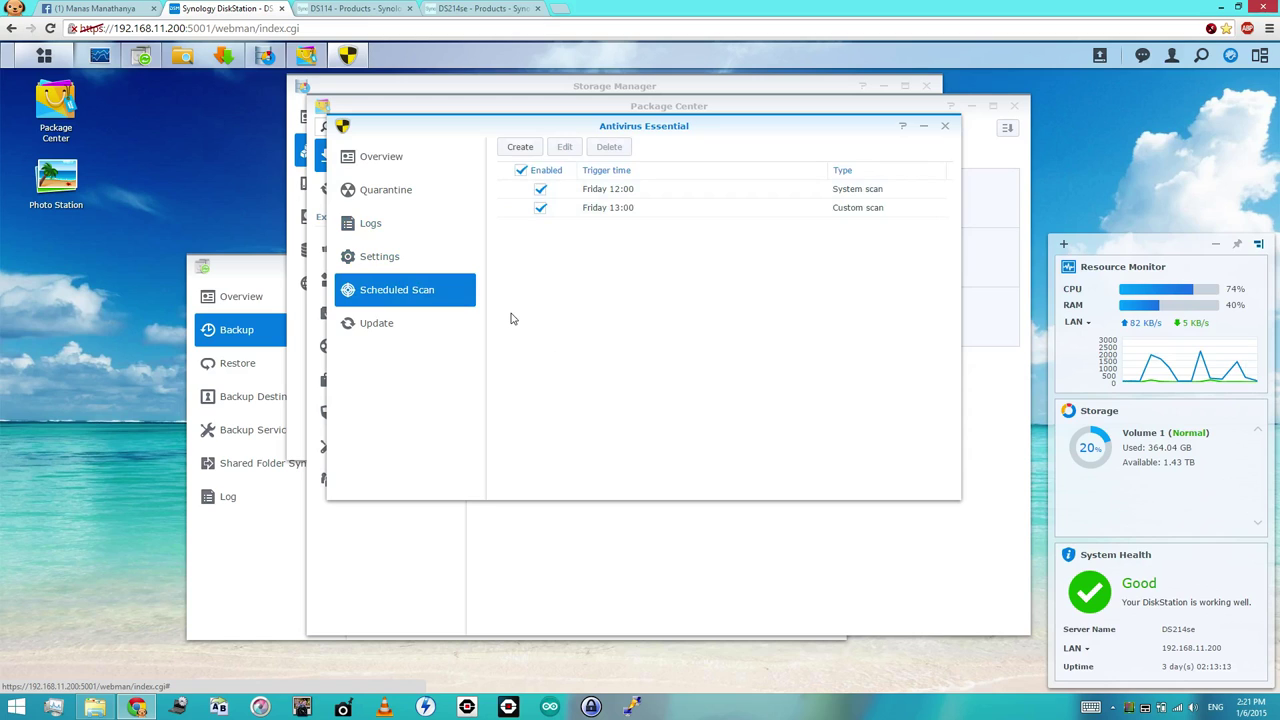
left_click(395, 229)
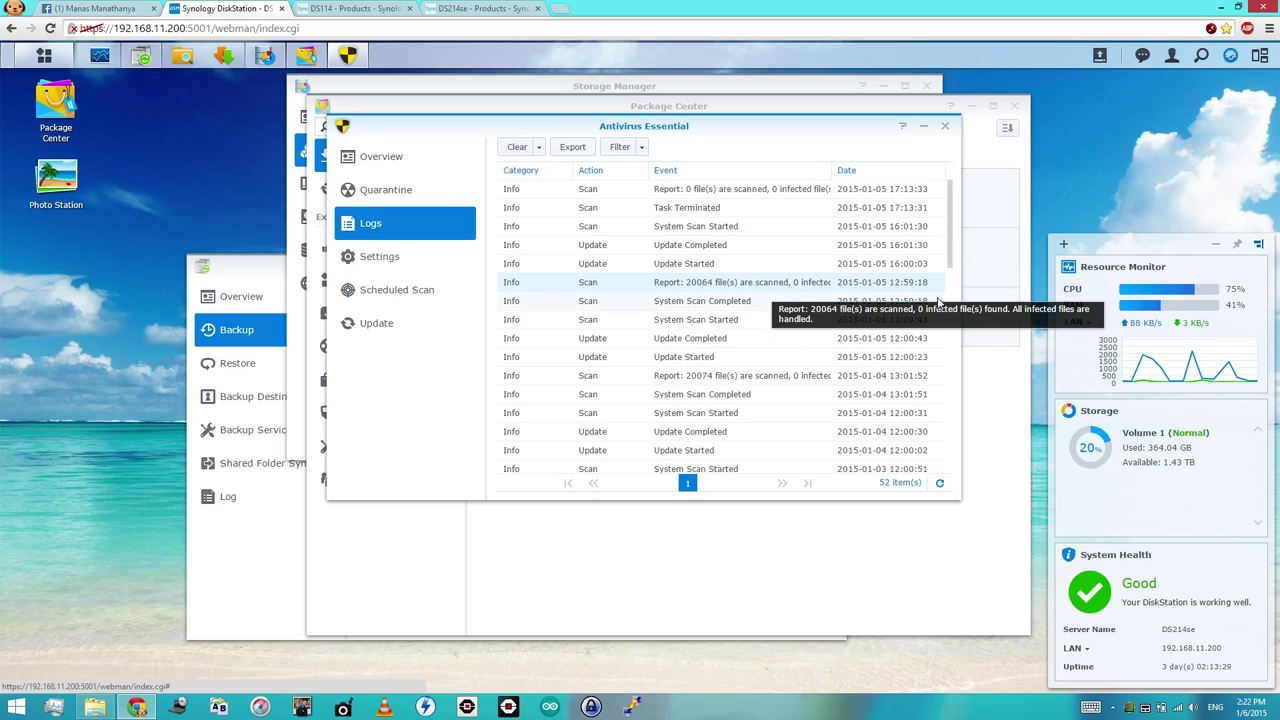
left_click(947, 130)
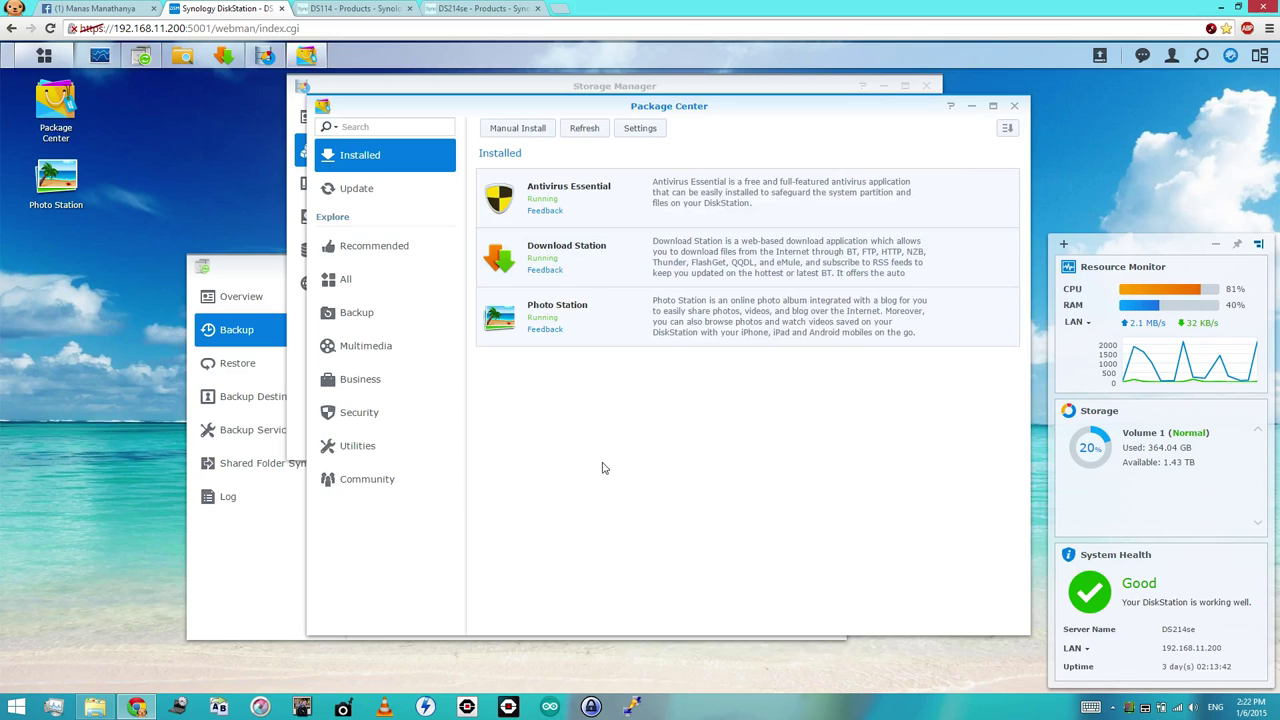
- Close Package Center, open Control Panel from the main menu and pin it to the taskbar
left_click(1014, 106)
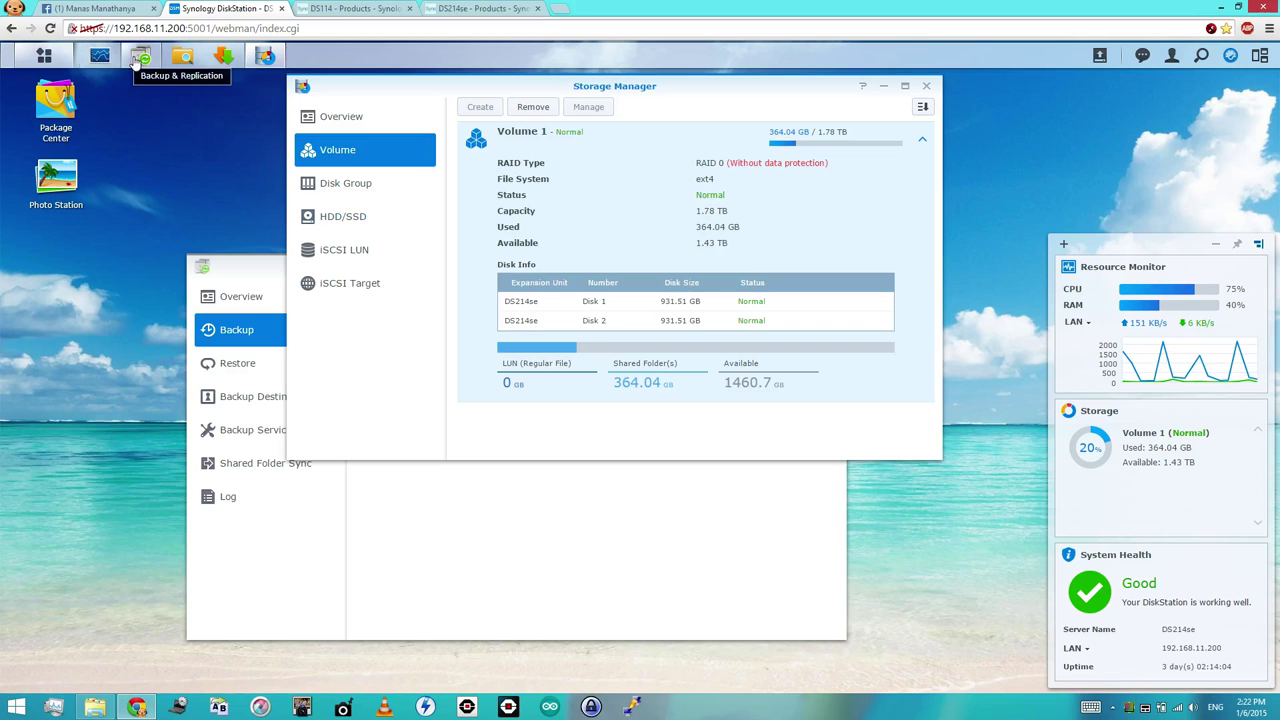
left_click(44, 55)
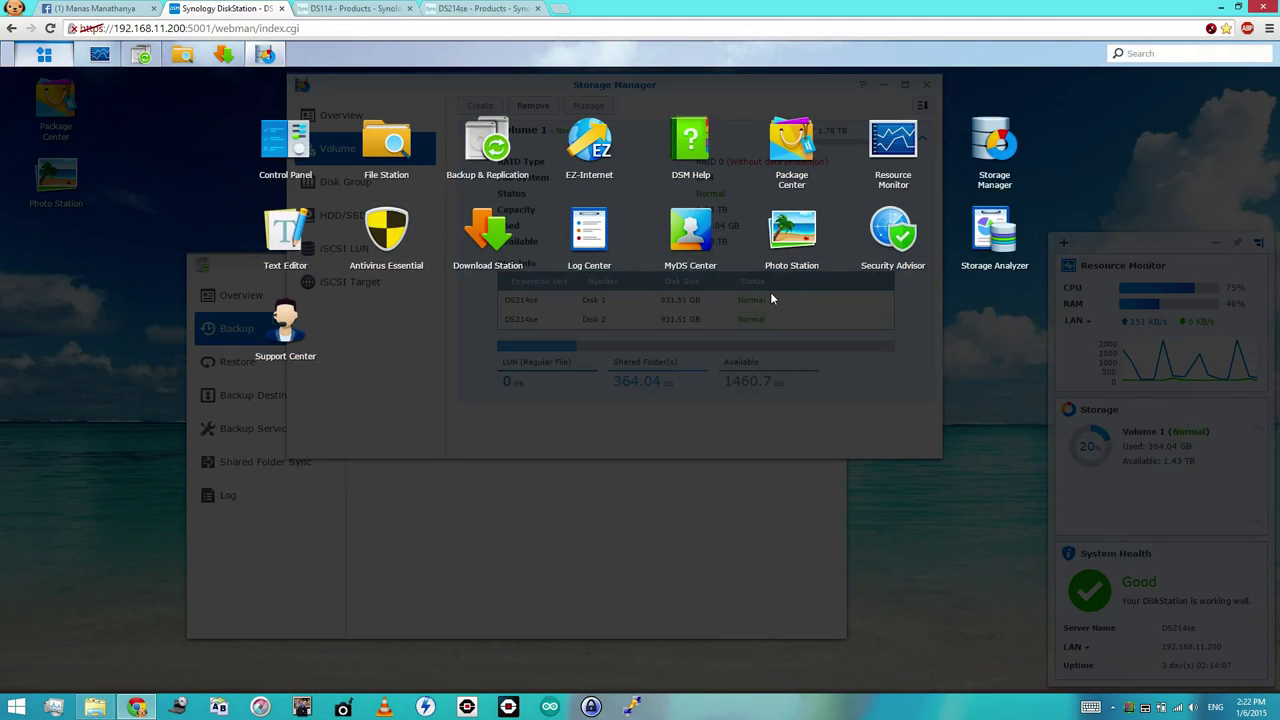
left_click(290, 143)
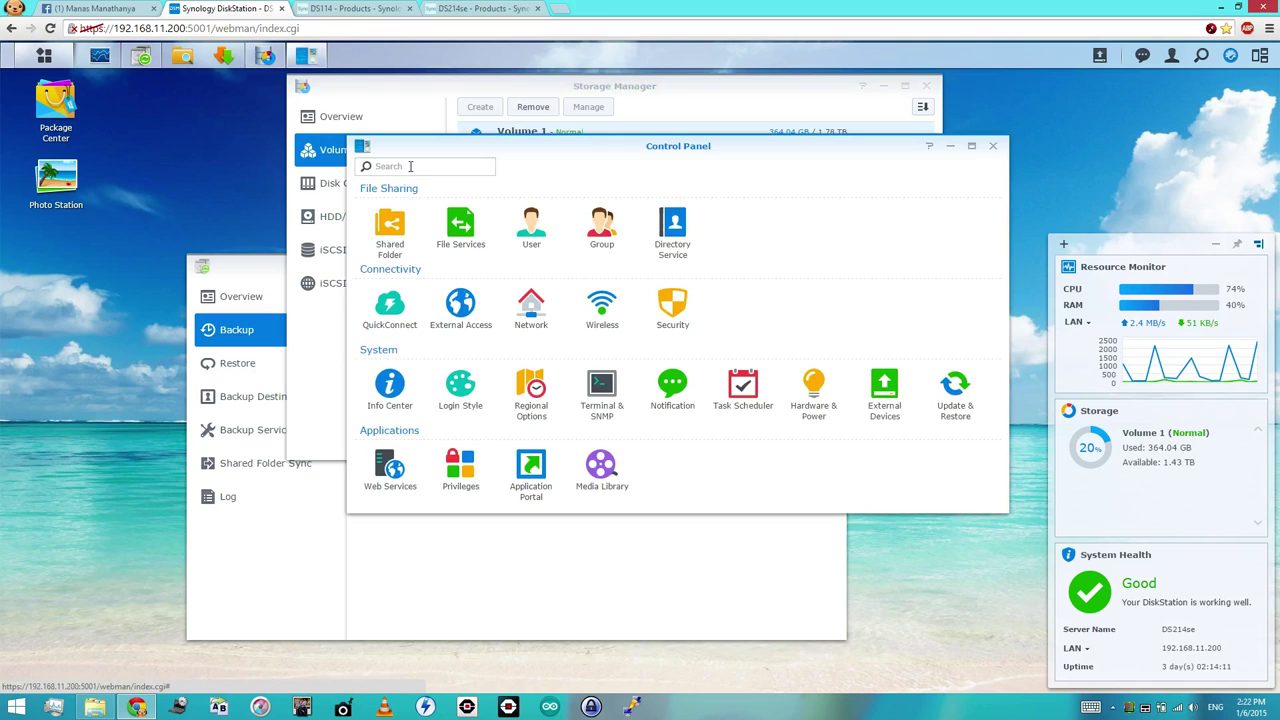
right_click(317, 68)
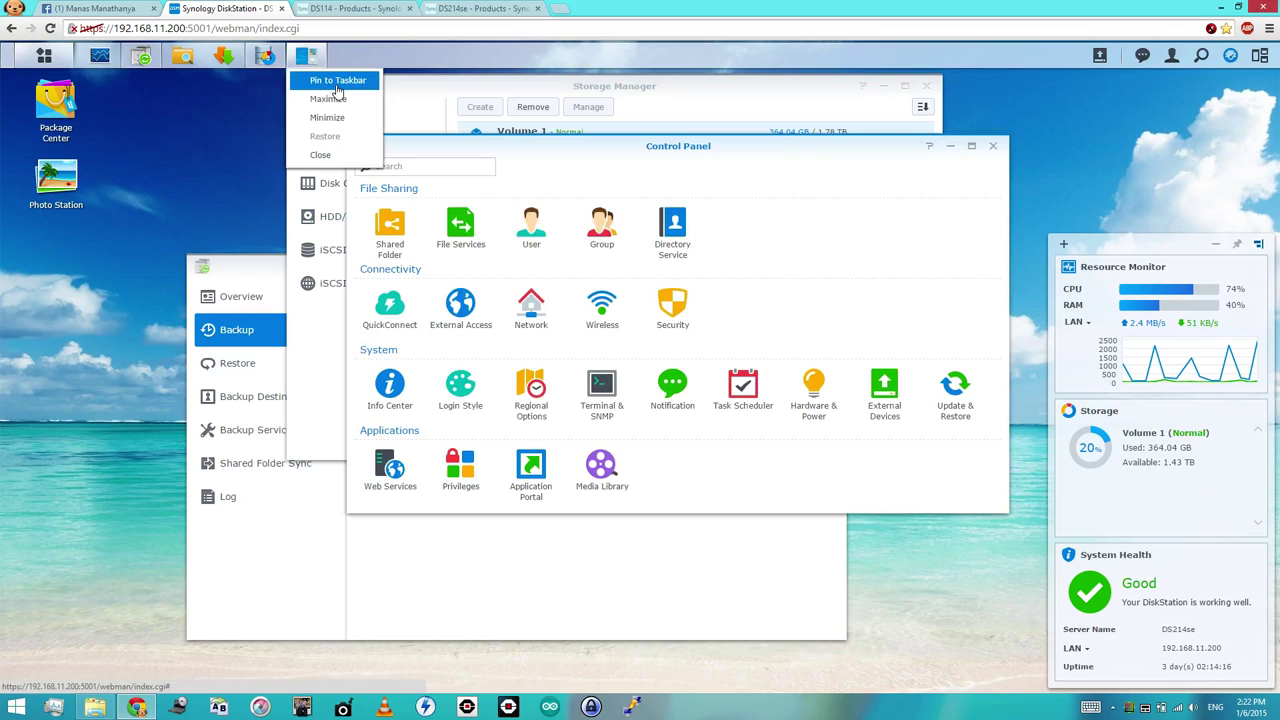
left_click(337, 82)
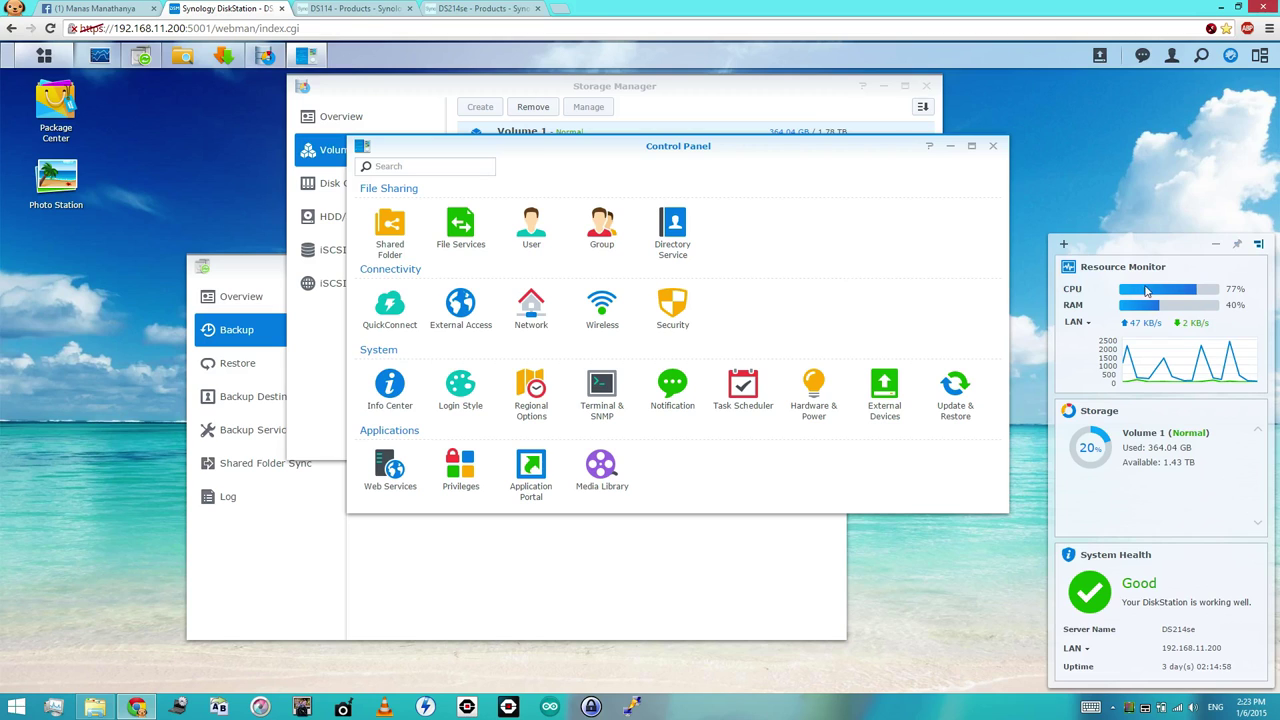
- Open the Security settings in Control Panel and view the firewall rules for the LAN interface
mouse_move(1156, 290)
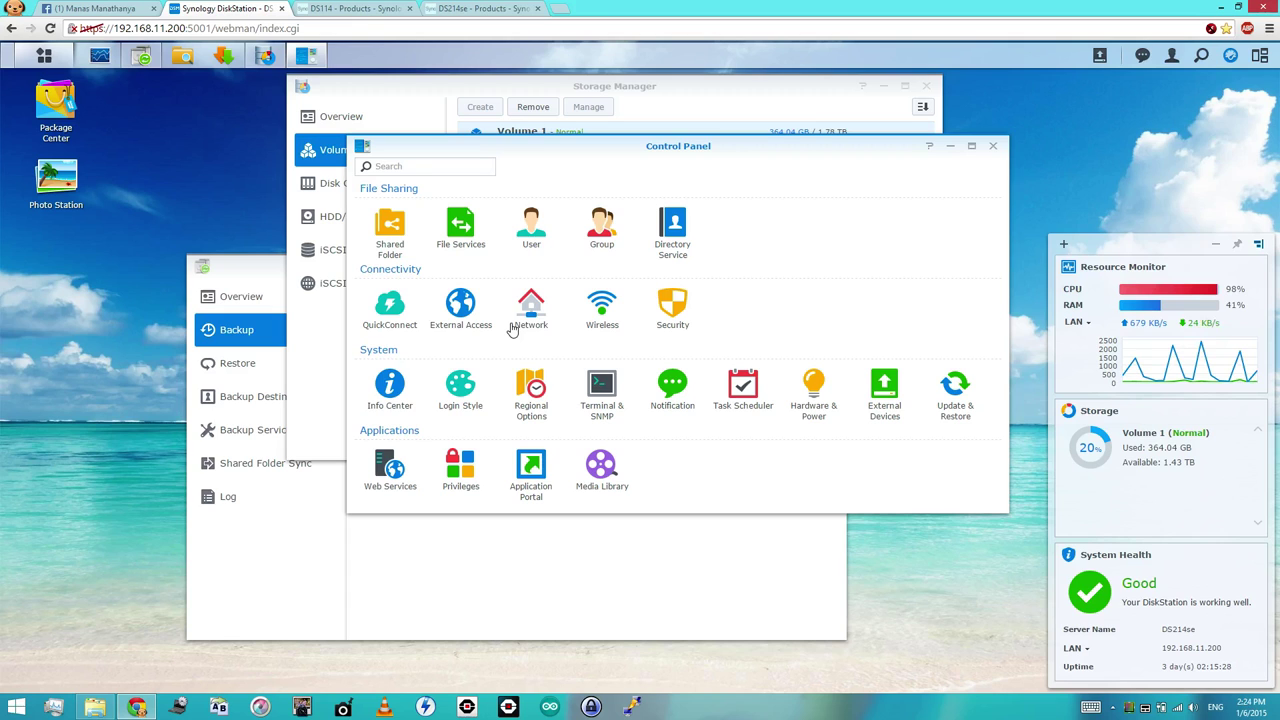
left_click(673, 312)
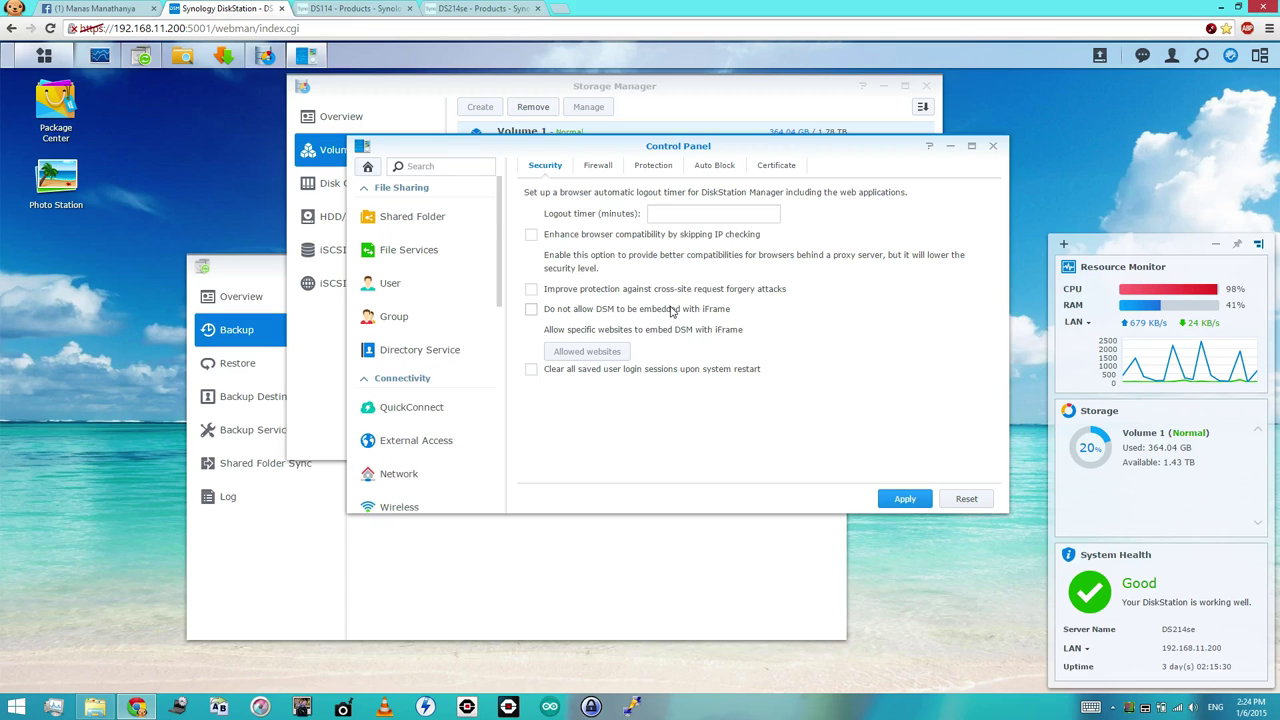
left_click(600, 167)
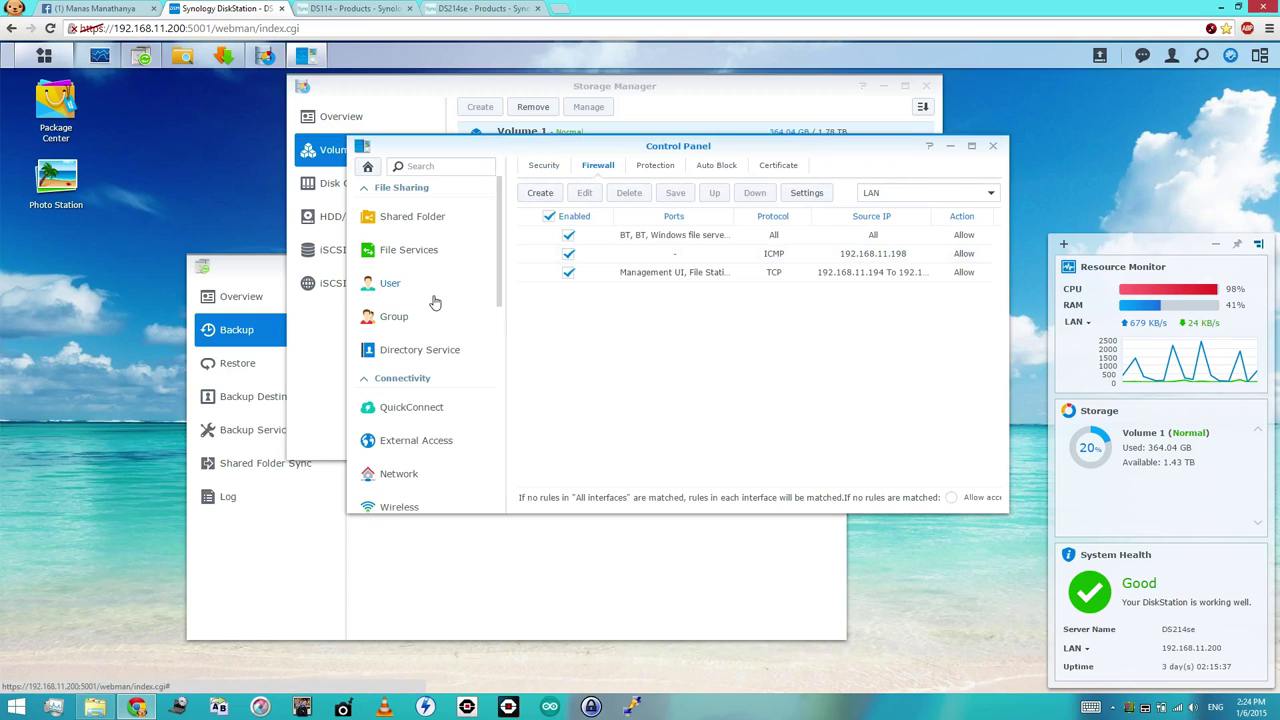
- View the Media Library settings in Control Panel, and close both Control Panel and Storage Manager
scroll(435, 302, "down", 5)
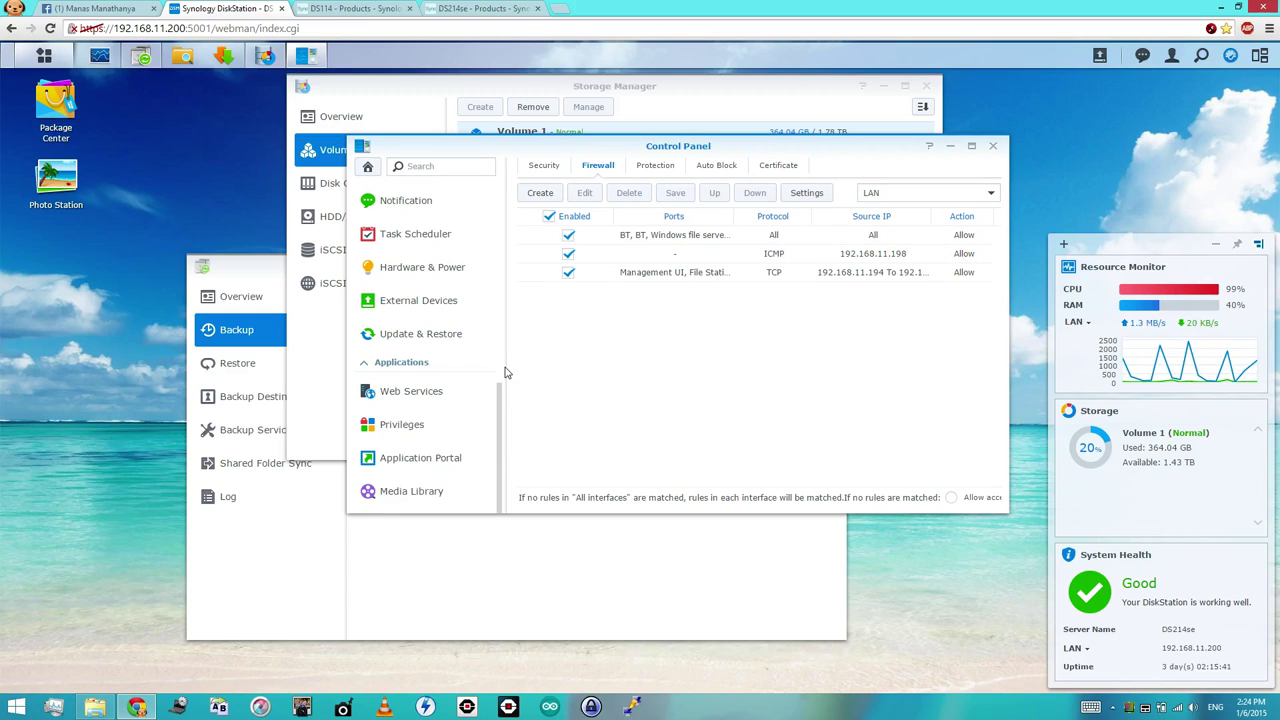
left_click(409, 501)
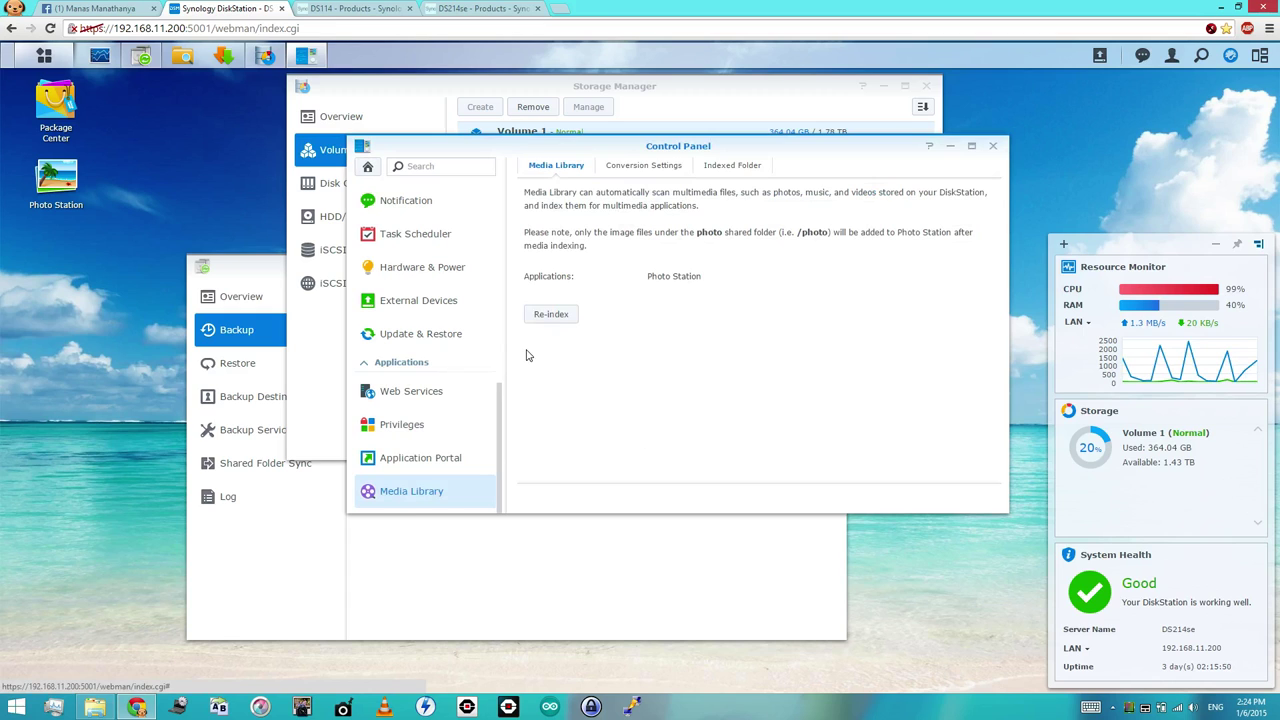
scroll(493, 333, "up", 3)
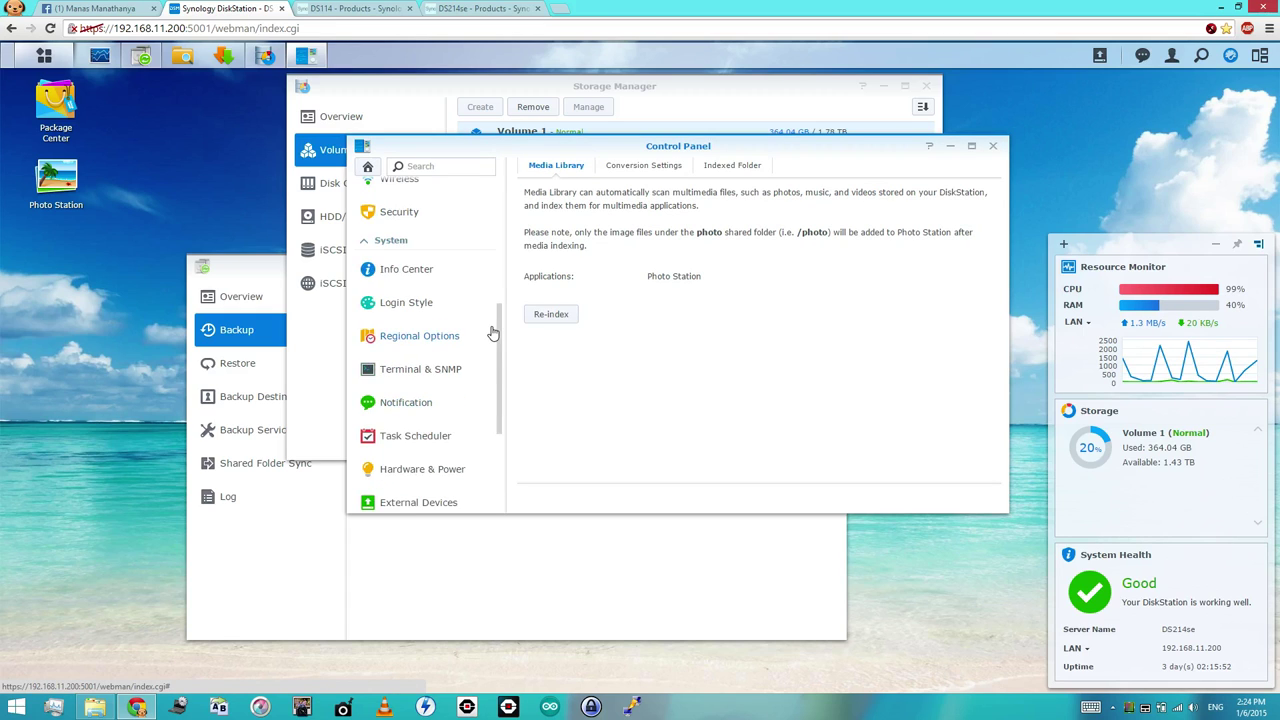
scroll(446, 309, "up", 3)
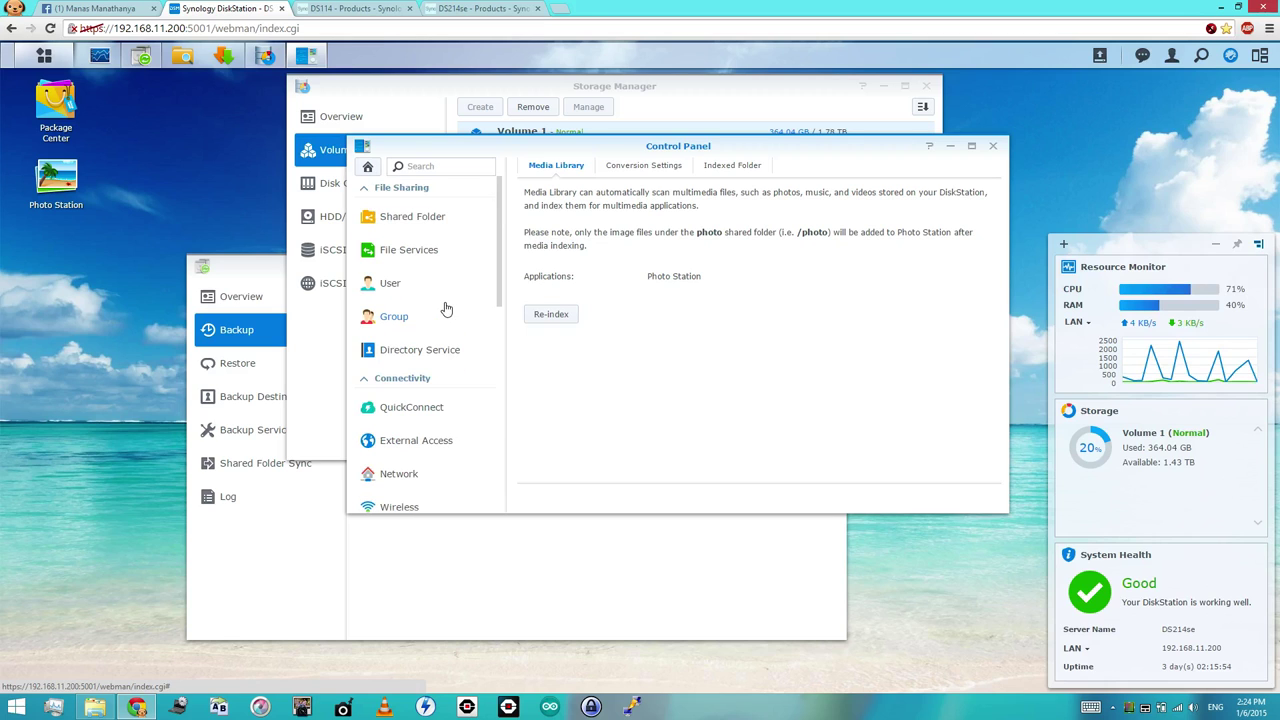
left_click(995, 148)
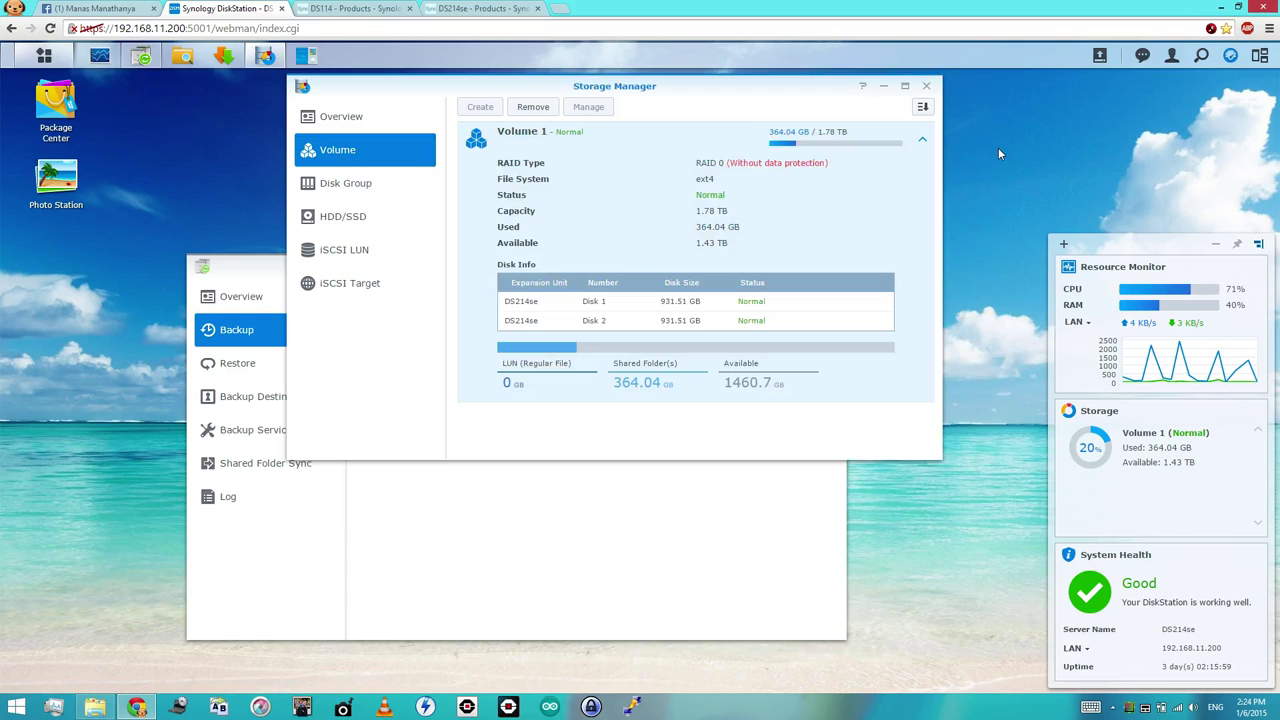
left_click(927, 87)
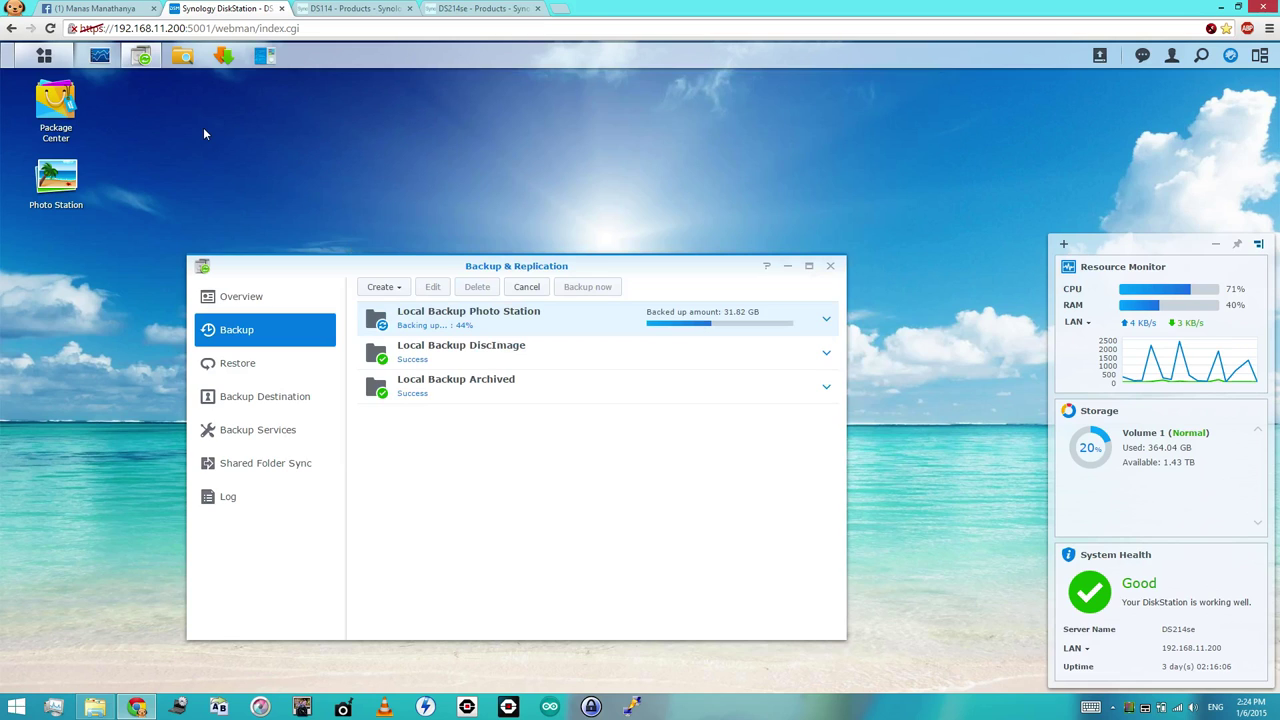
- Compare the folders in File Station with the Shared Folder list in Control Panel, and close both windows
left_click(183, 57)
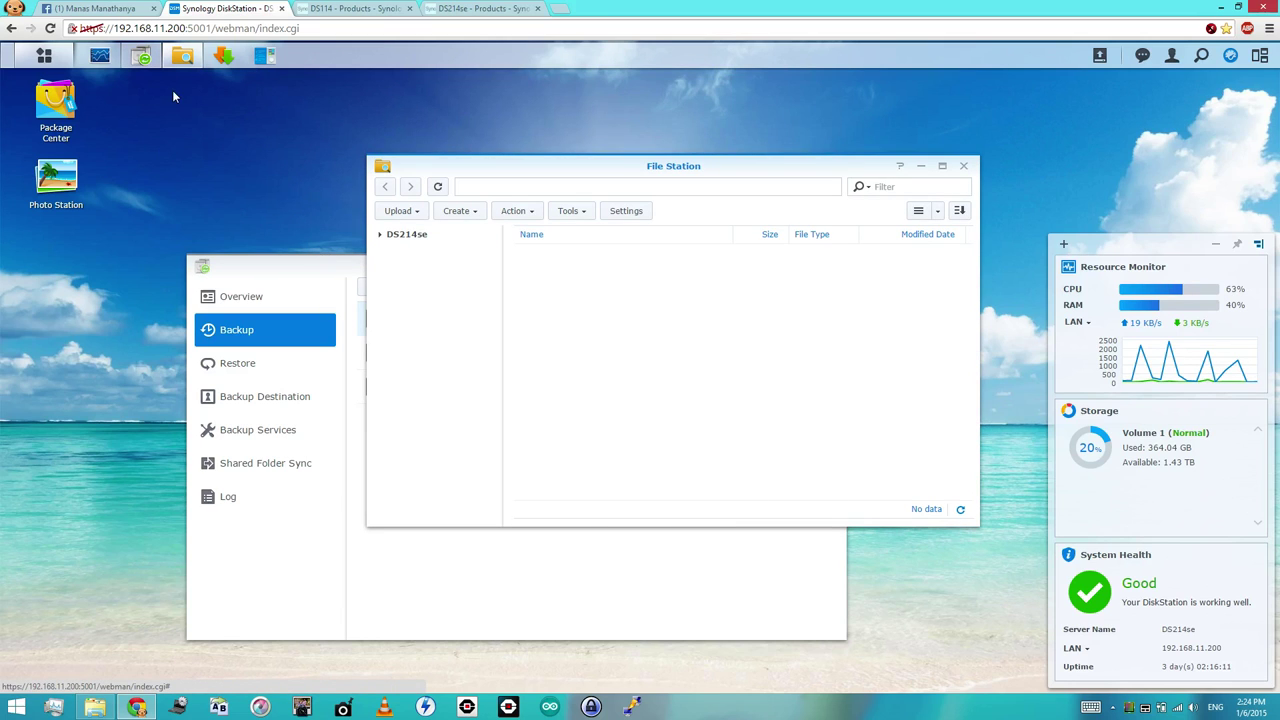
left_click(264, 56)
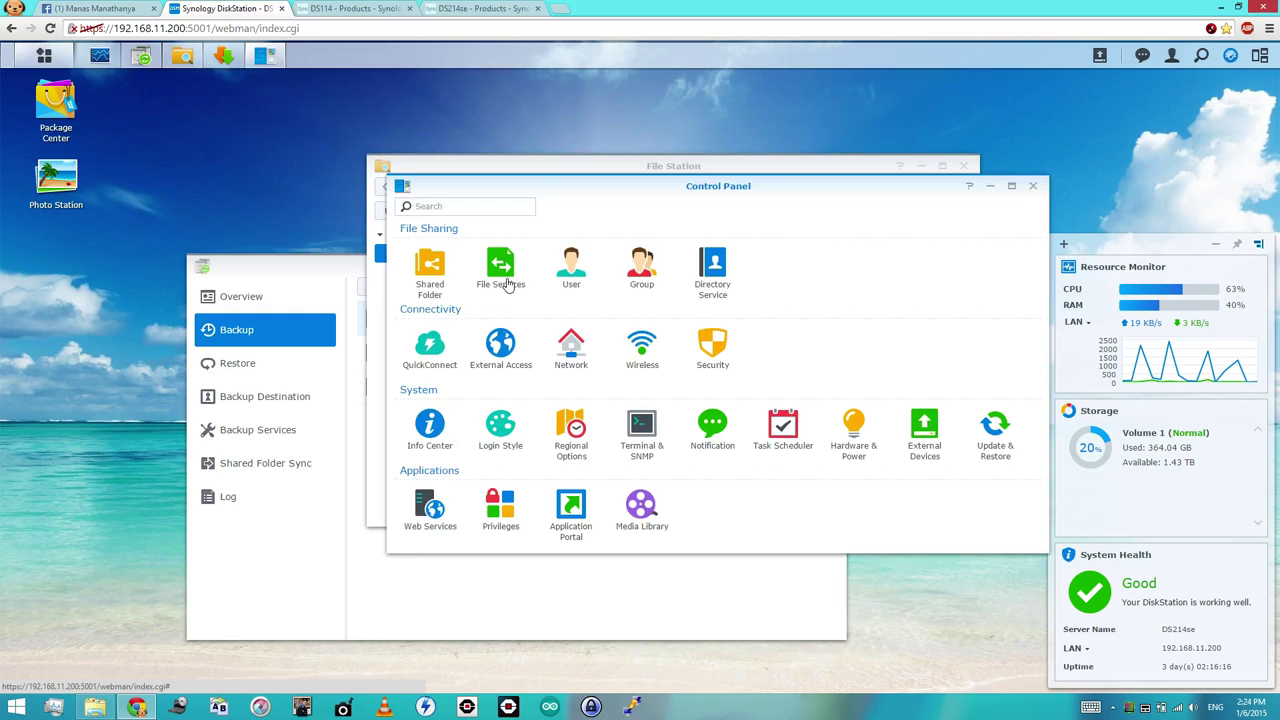
left_click(445, 268)
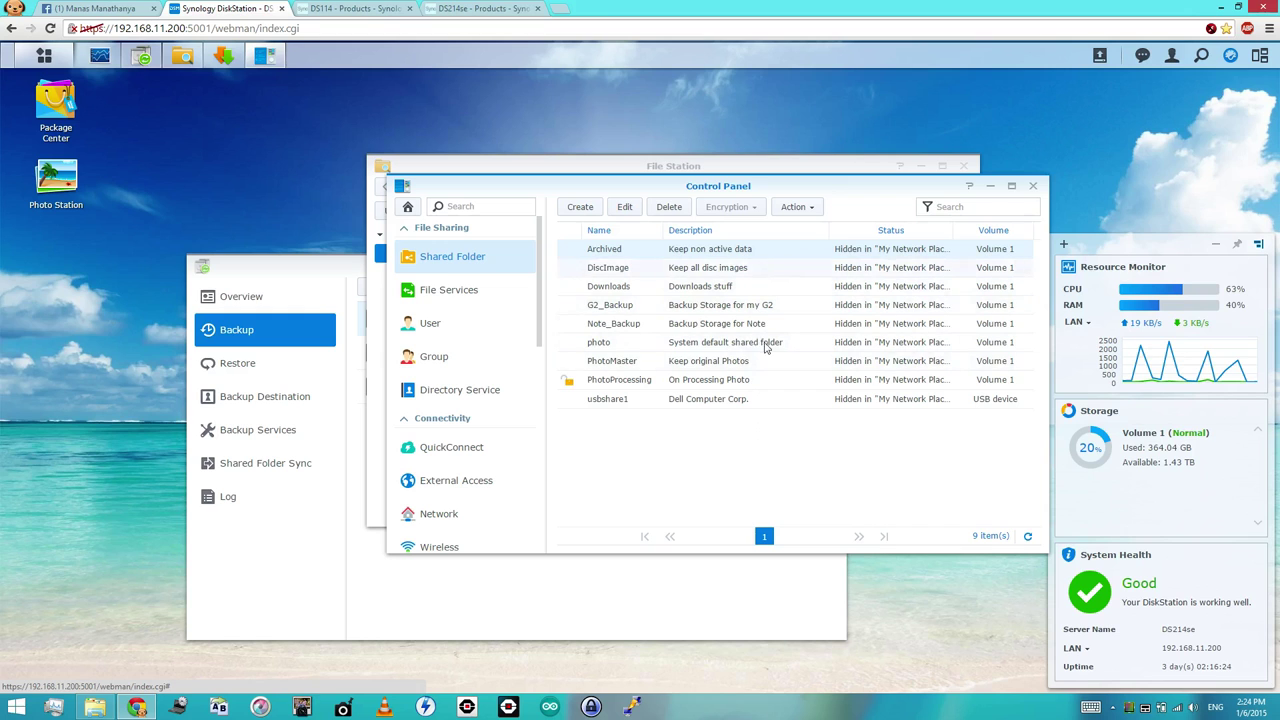
left_click_drag(859, 191, 891, 370)
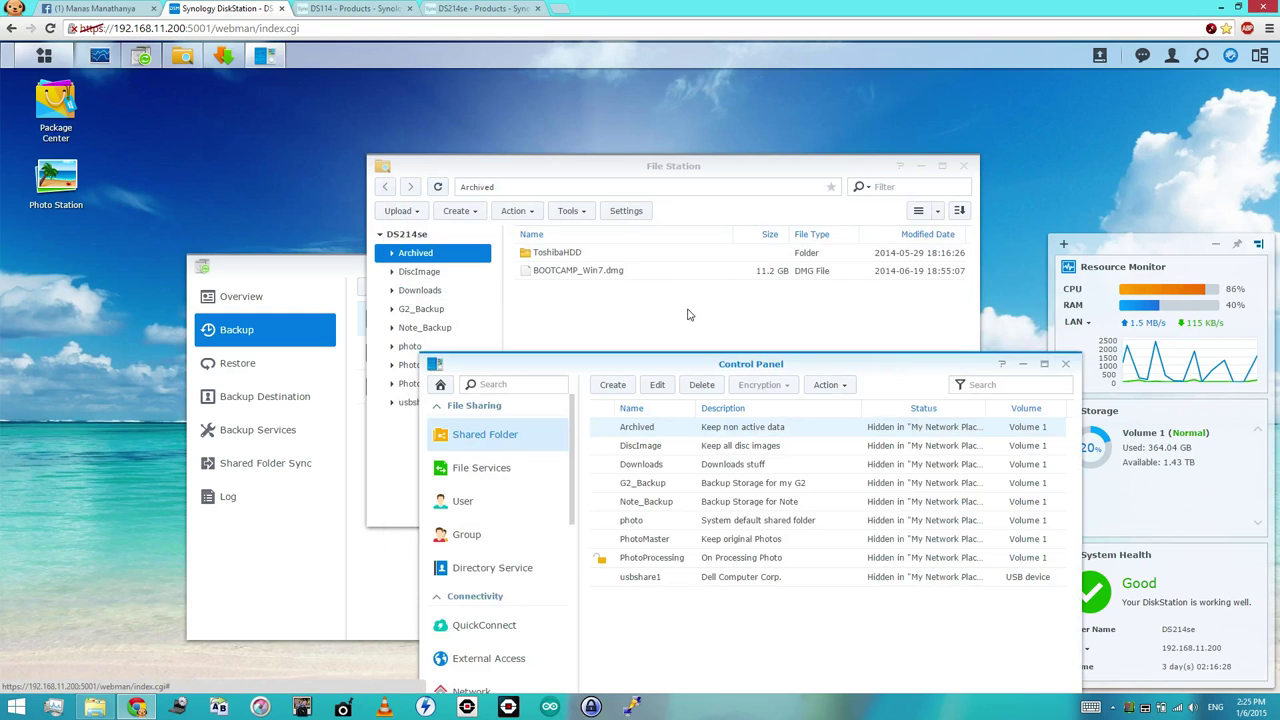
left_click(687, 315)
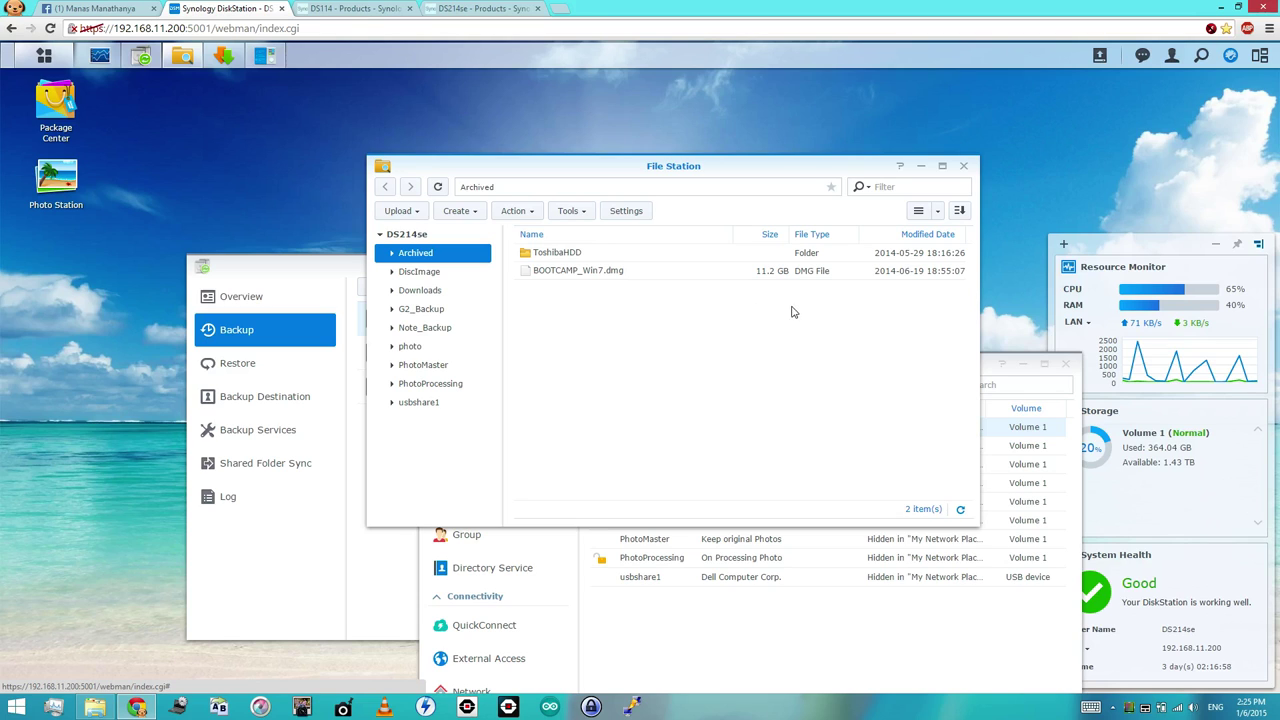
left_click(964, 168)
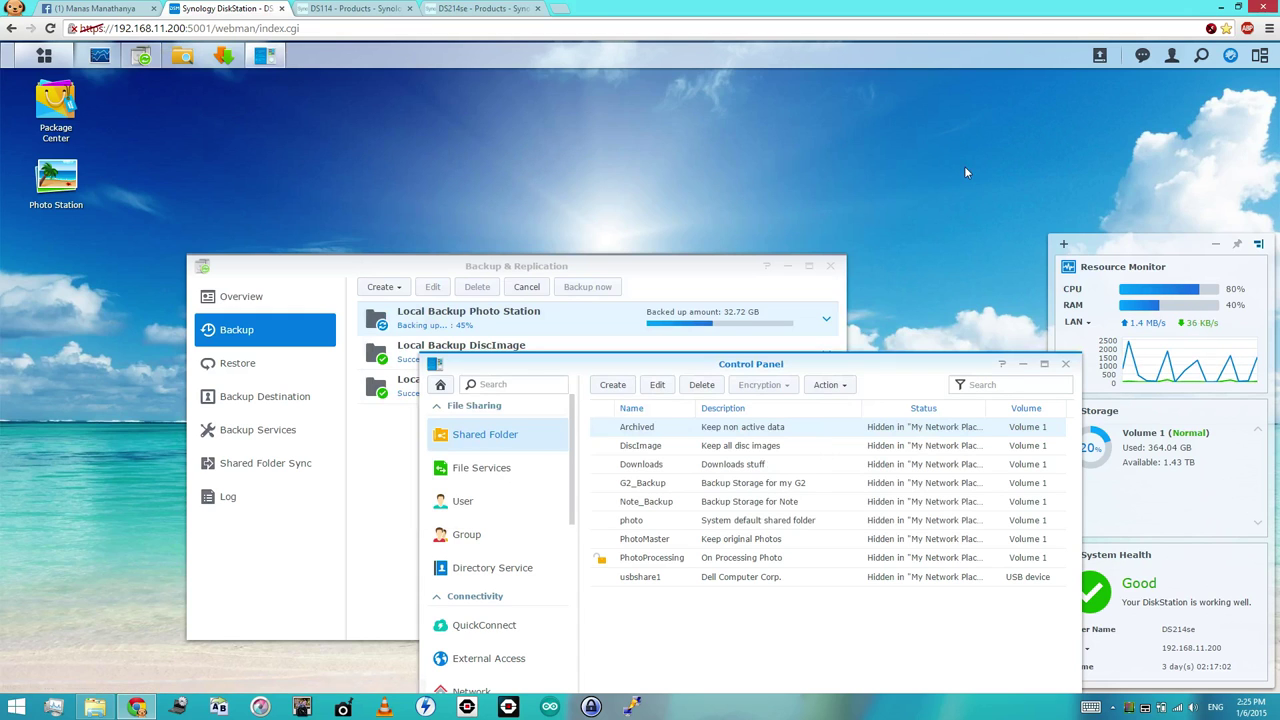
left_click(1065, 363)
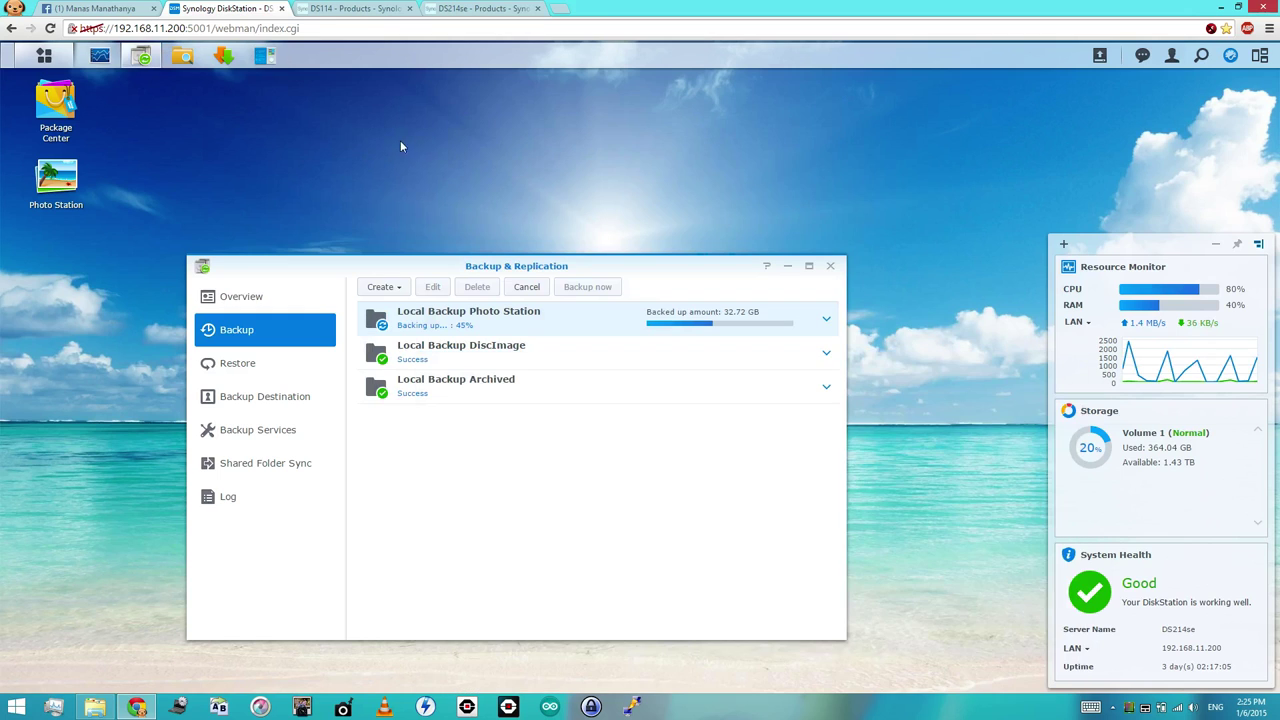
- Reopen Package Center, maximize it and view the Recommended and Backup packages
left_click(56, 106)
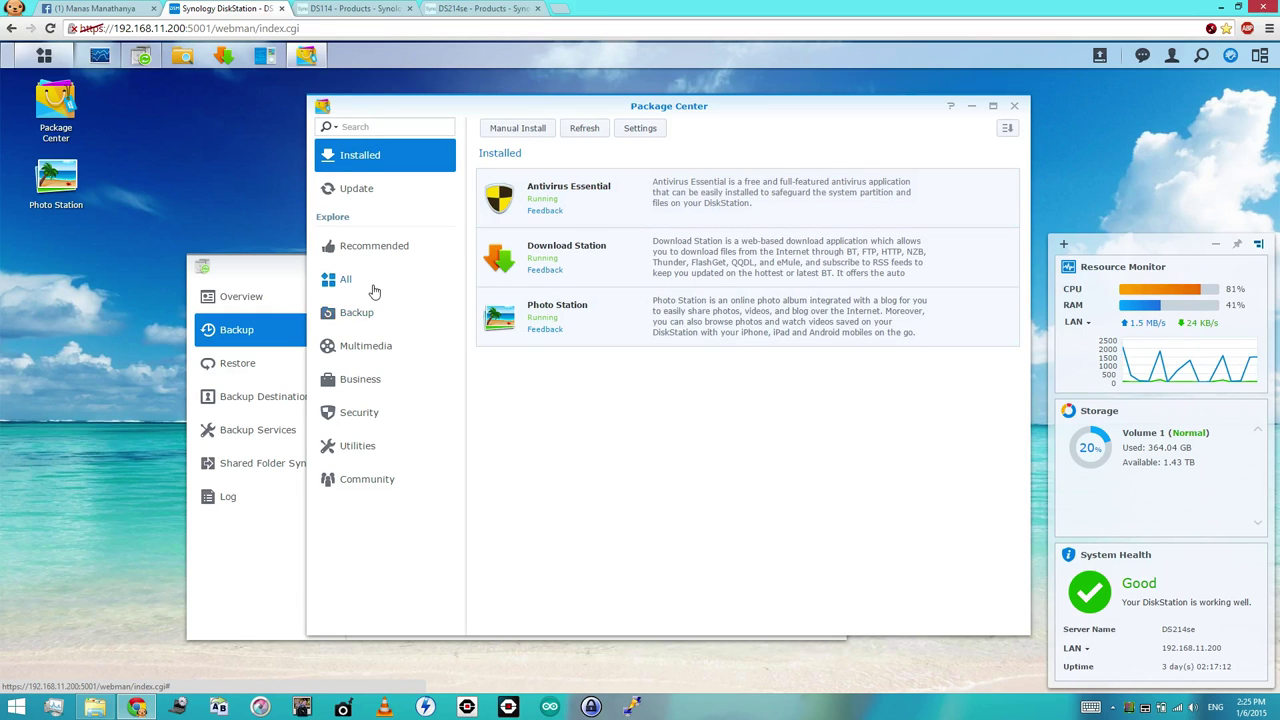
left_click(385, 253)
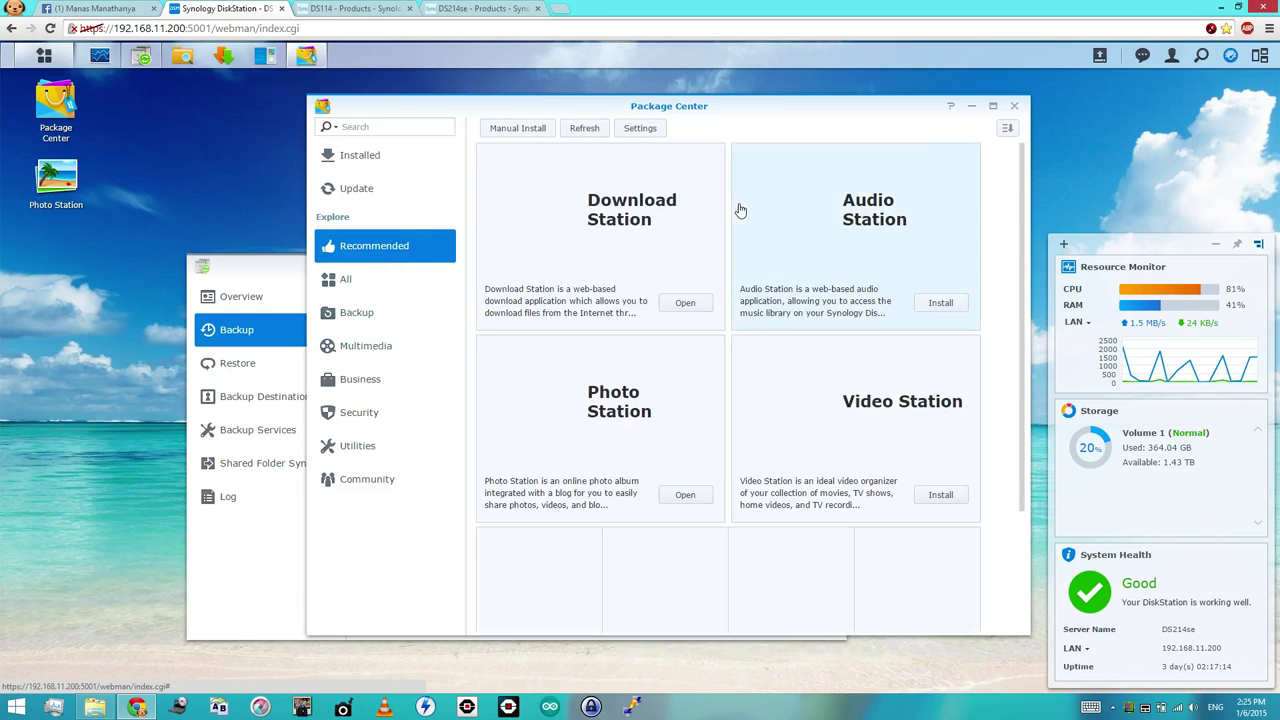
left_click(994, 107)
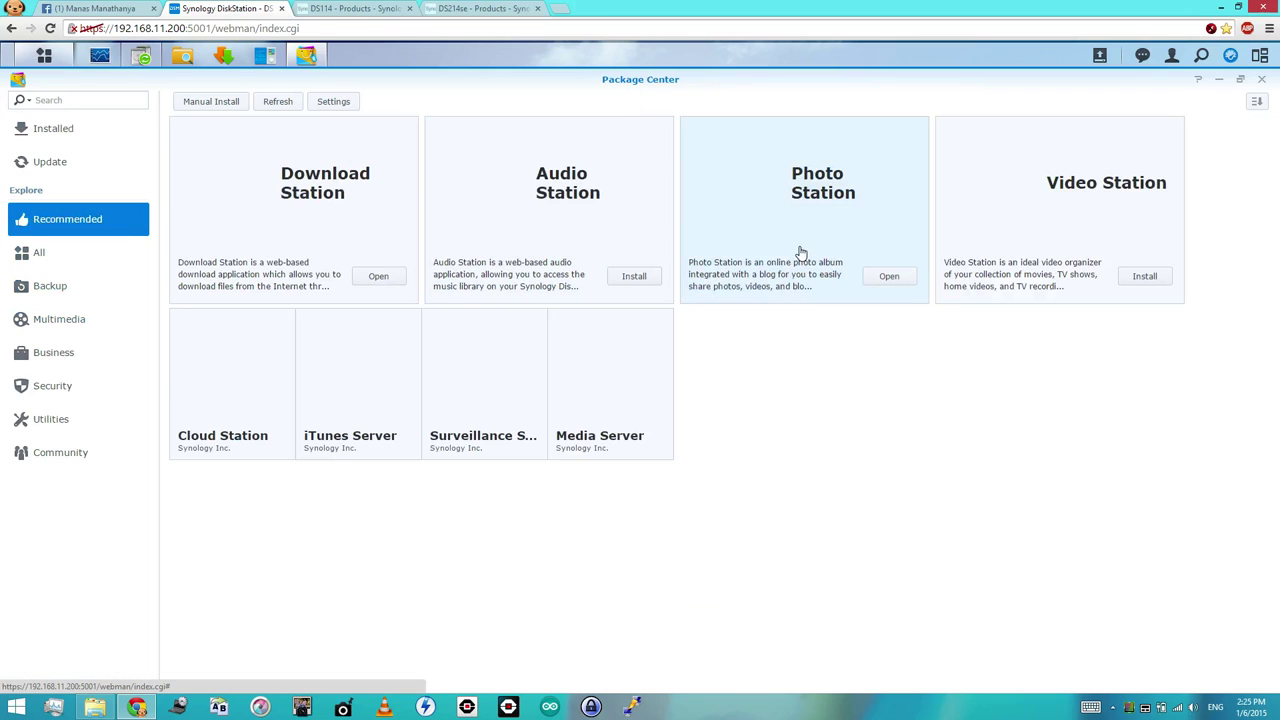
left_click(79, 297)
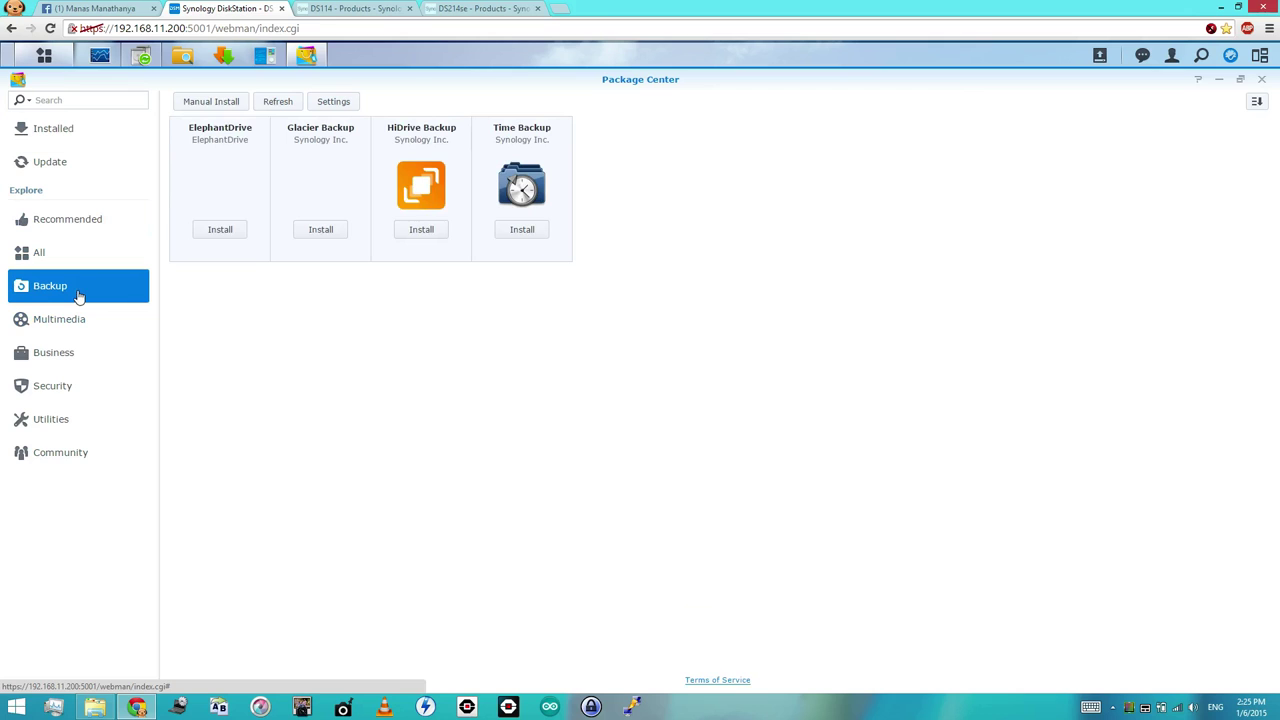
- Browse the Business packages, view the Cloud Station details and return to the category list
left_click(89, 356)
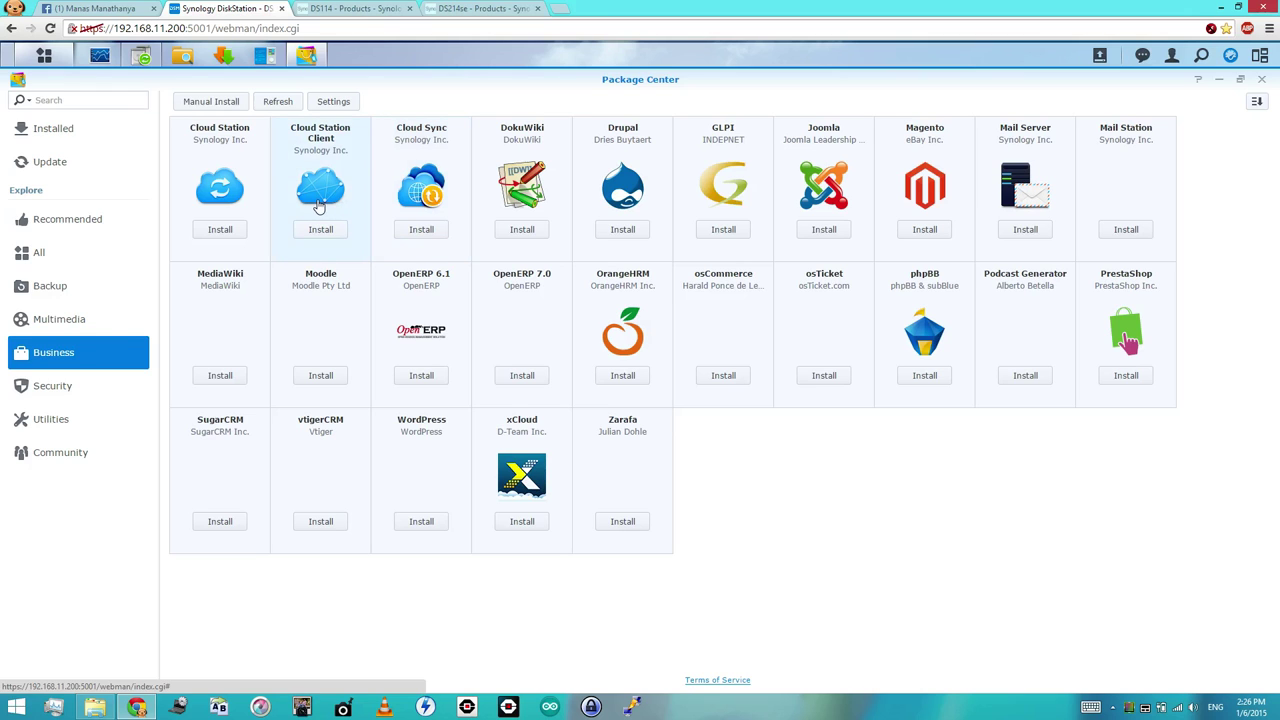
left_click(220, 188)
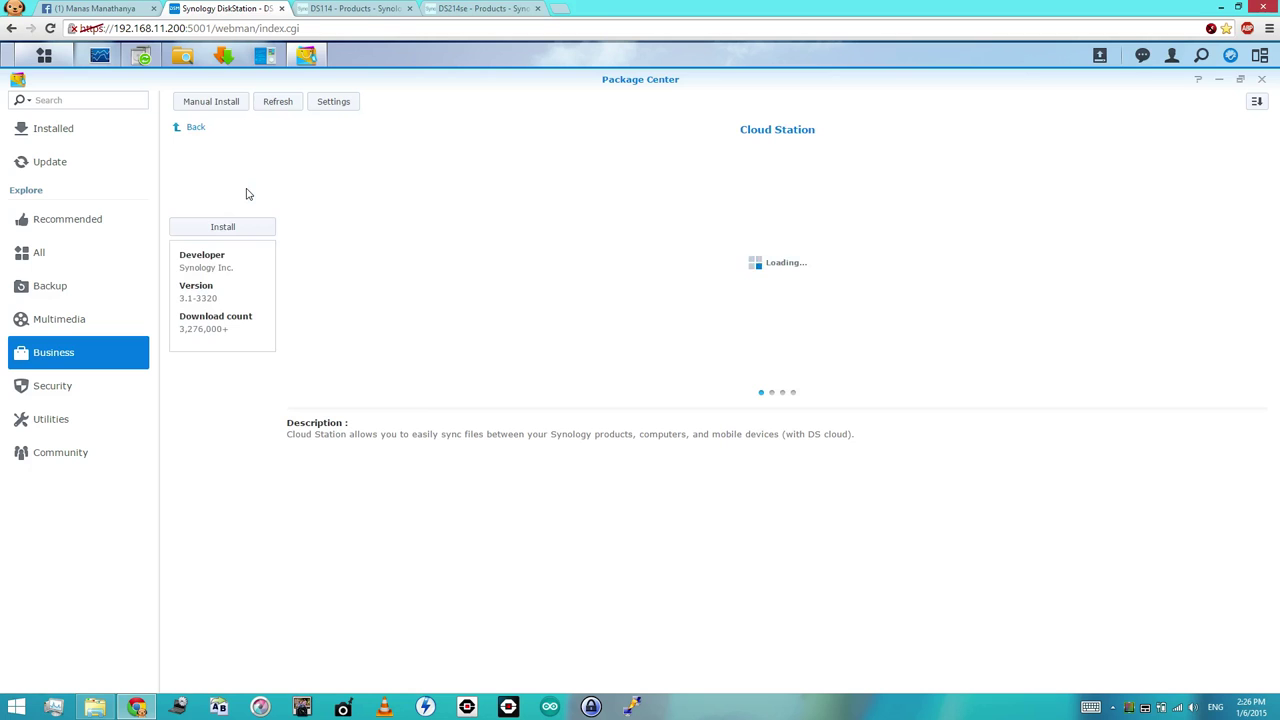
left_click(197, 130)
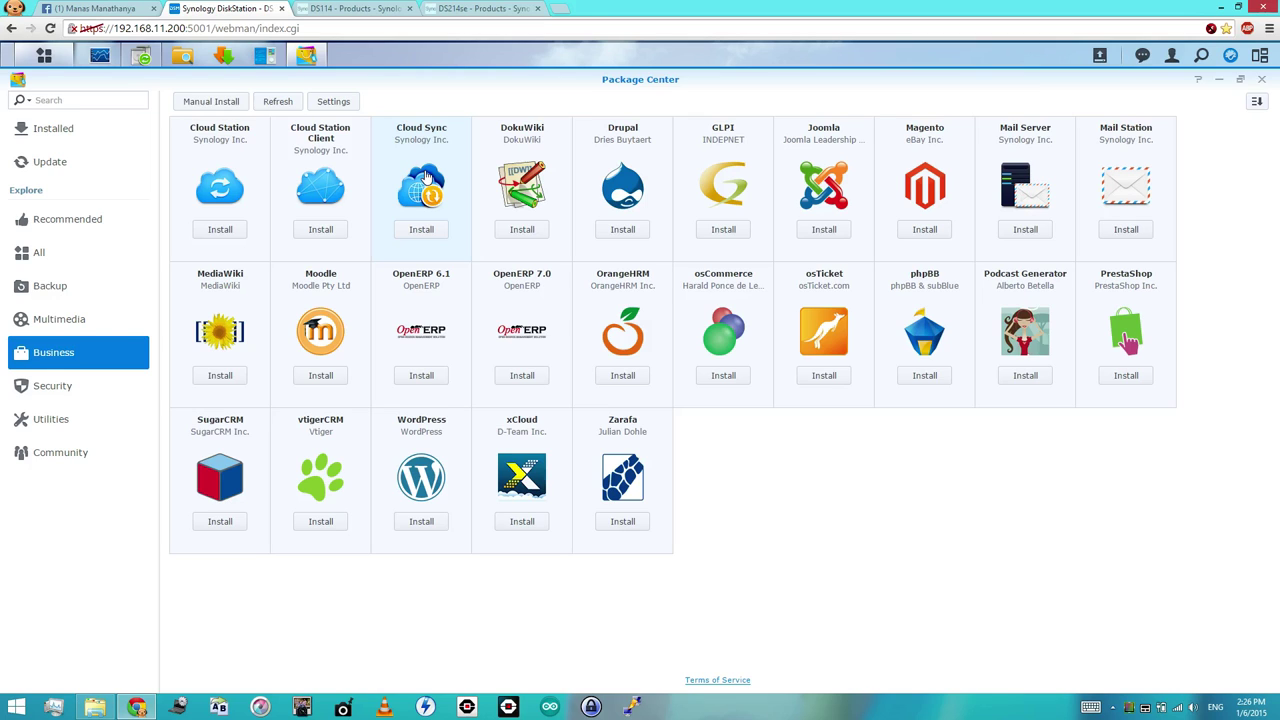
- Browse the Utilities packages, view the Asterisk details, revisit the Backup packages and close Package Center
left_click(75, 427)
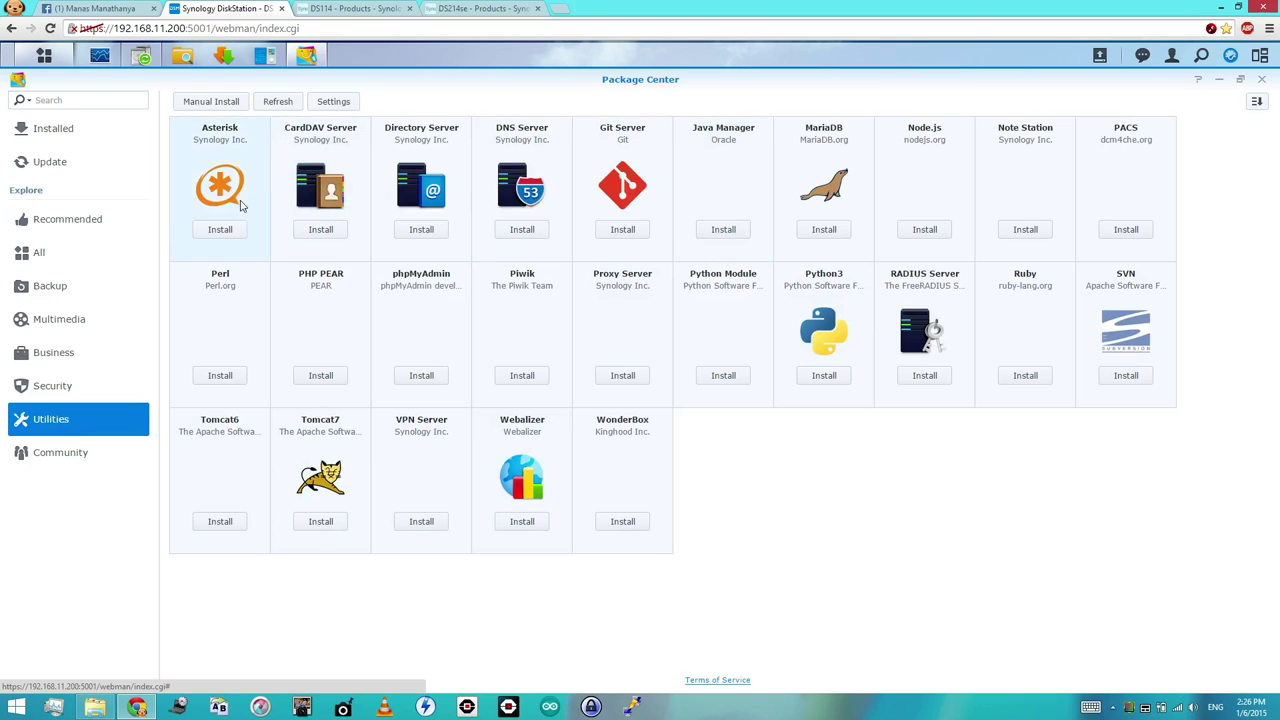
left_click(240, 205)
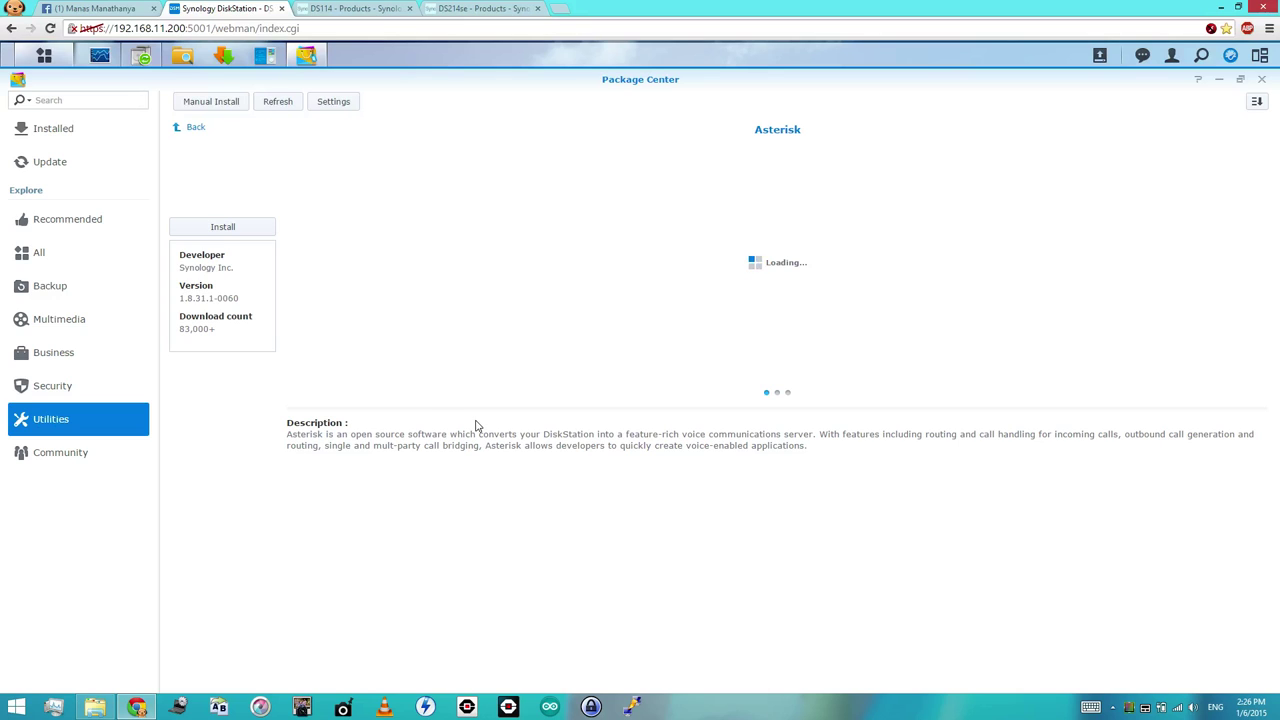
left_click(70, 290)
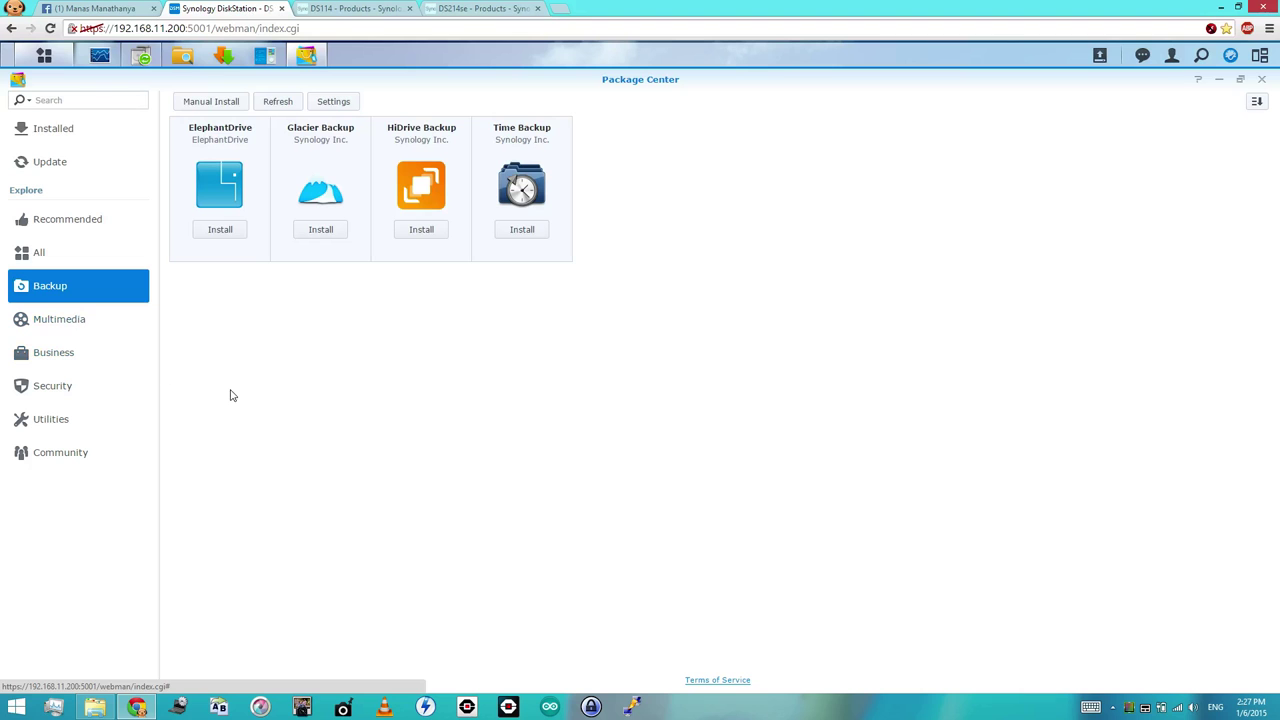
left_click(1262, 79)
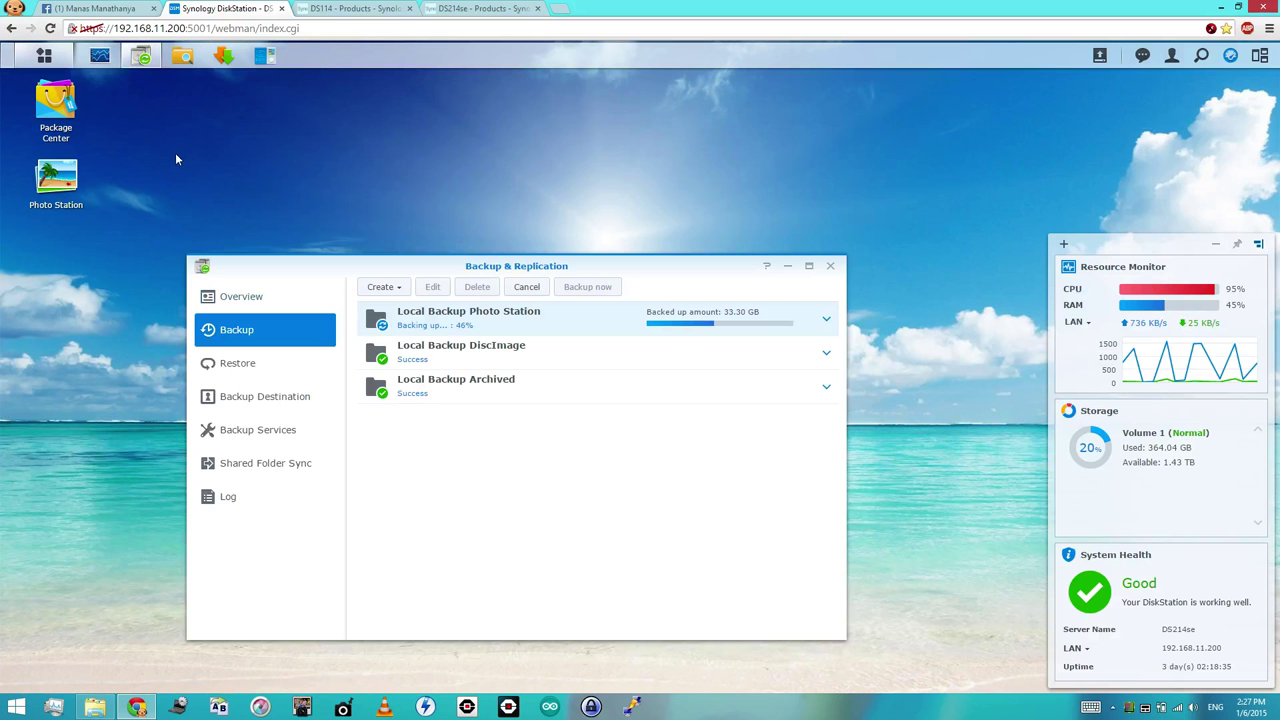
- Open Control Panel maximized and view the Win/Mac/NFS settings under File Services
left_click(264, 56)
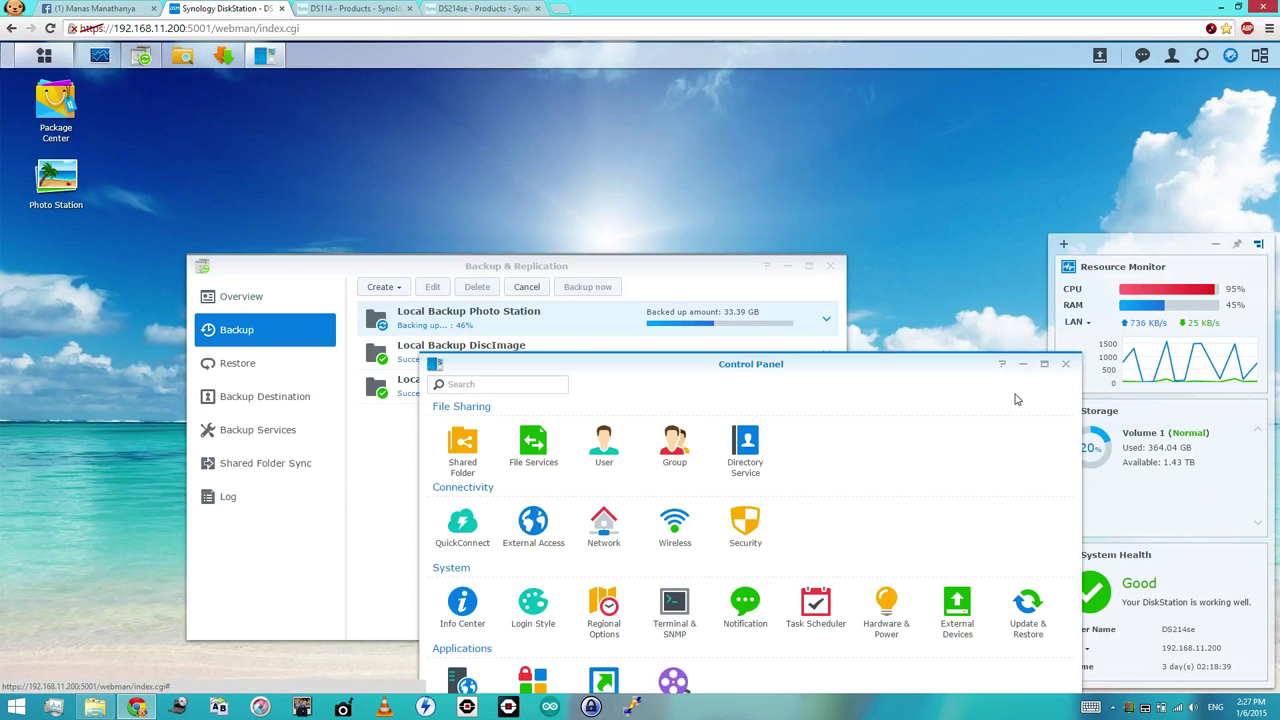
left_click(1043, 365)
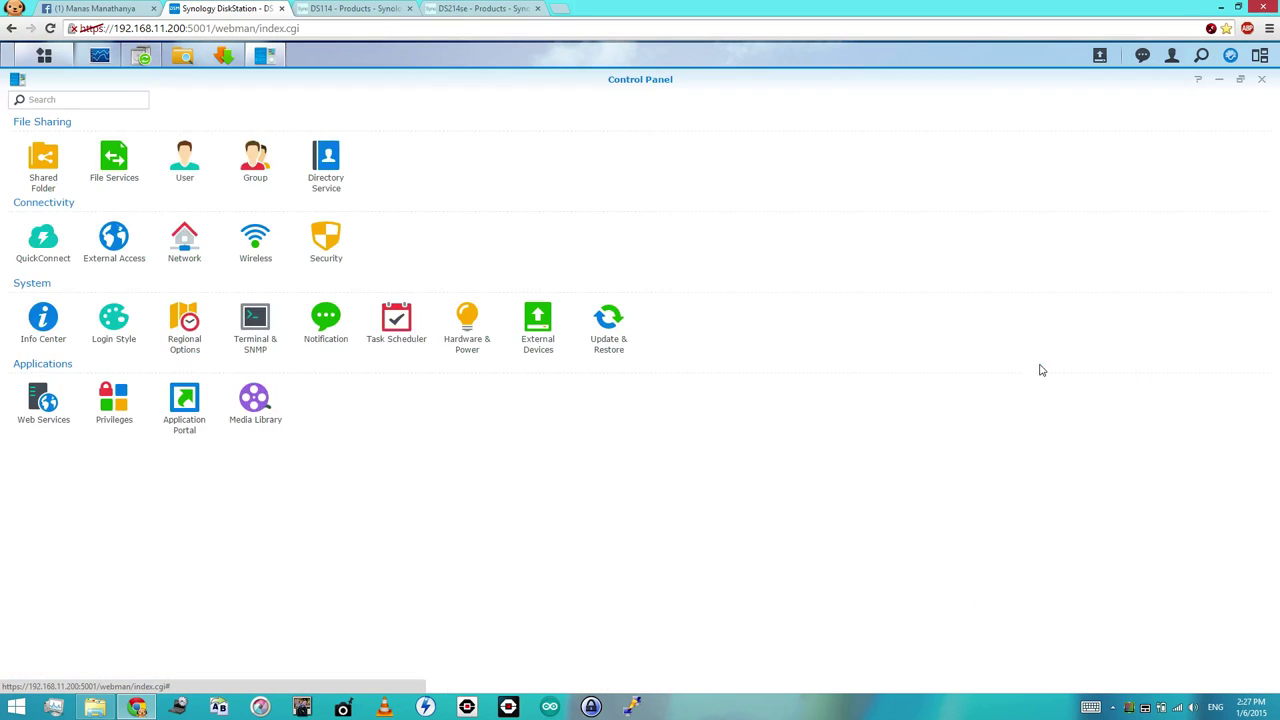
left_click(114, 158)
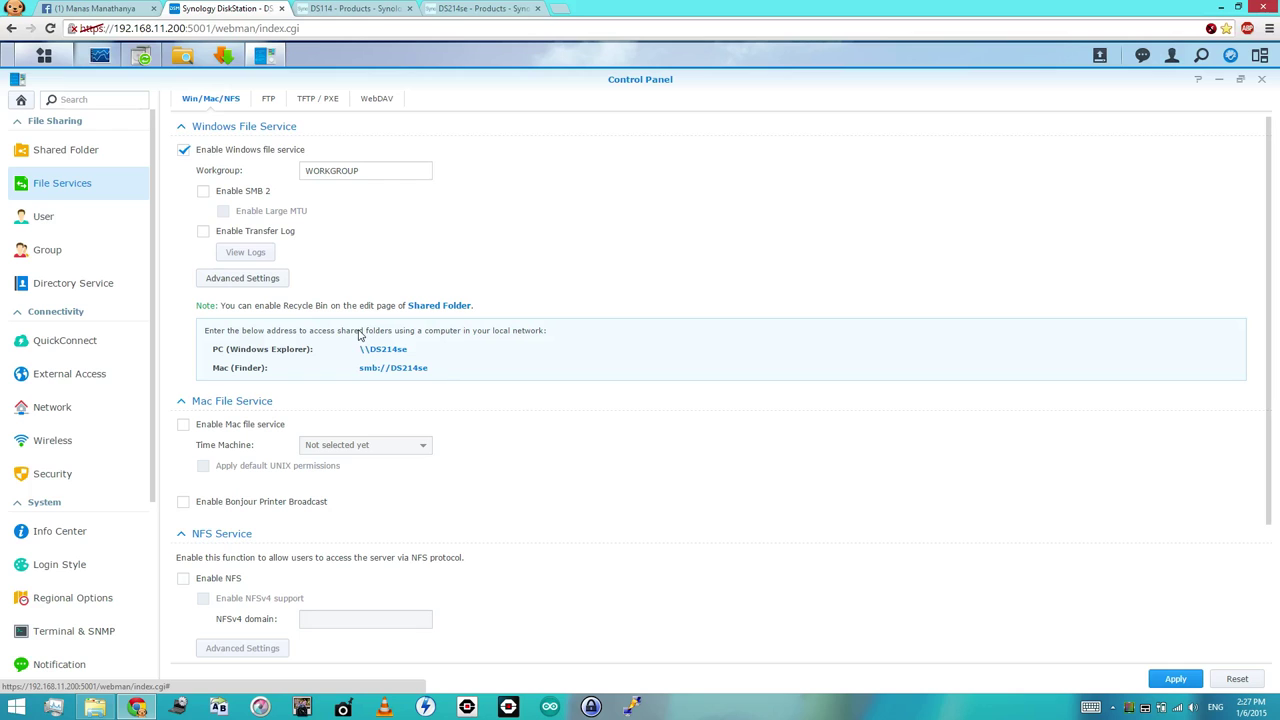
- Look through the remaining Control Panel categories under System and Applications, and close Control Panel
scroll(97, 388, "down", 3)
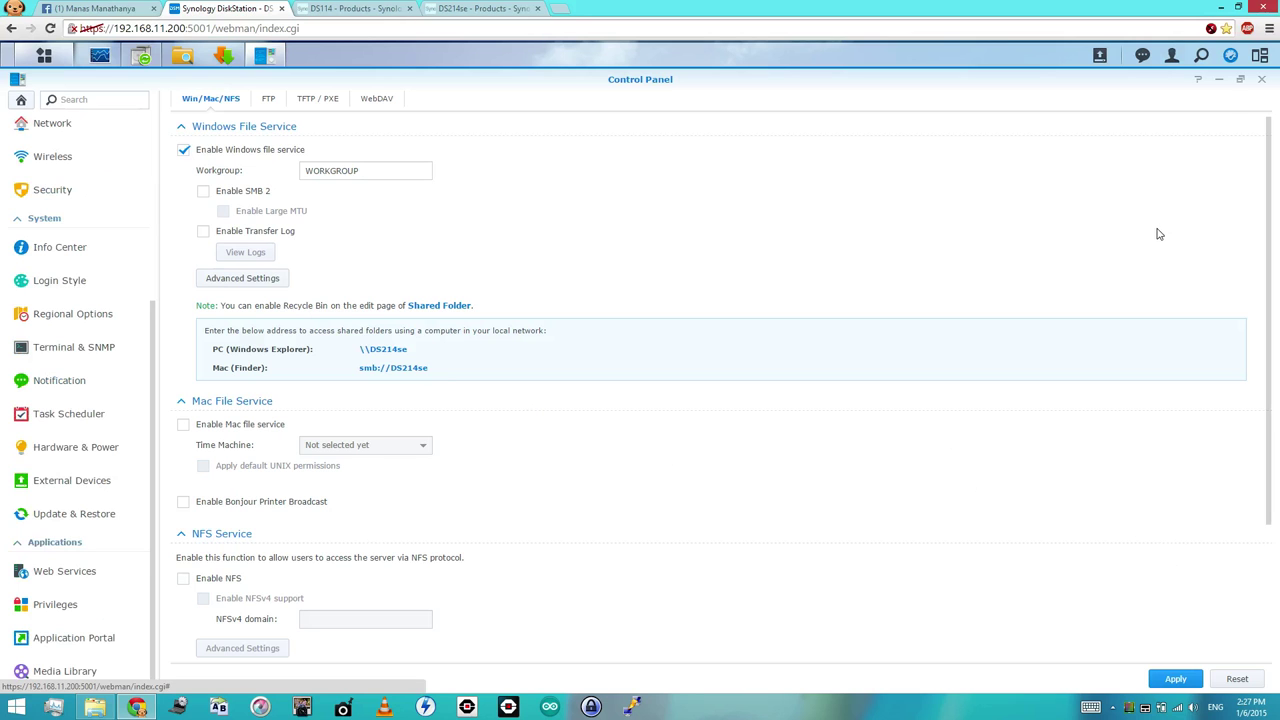
left_click(1262, 81)
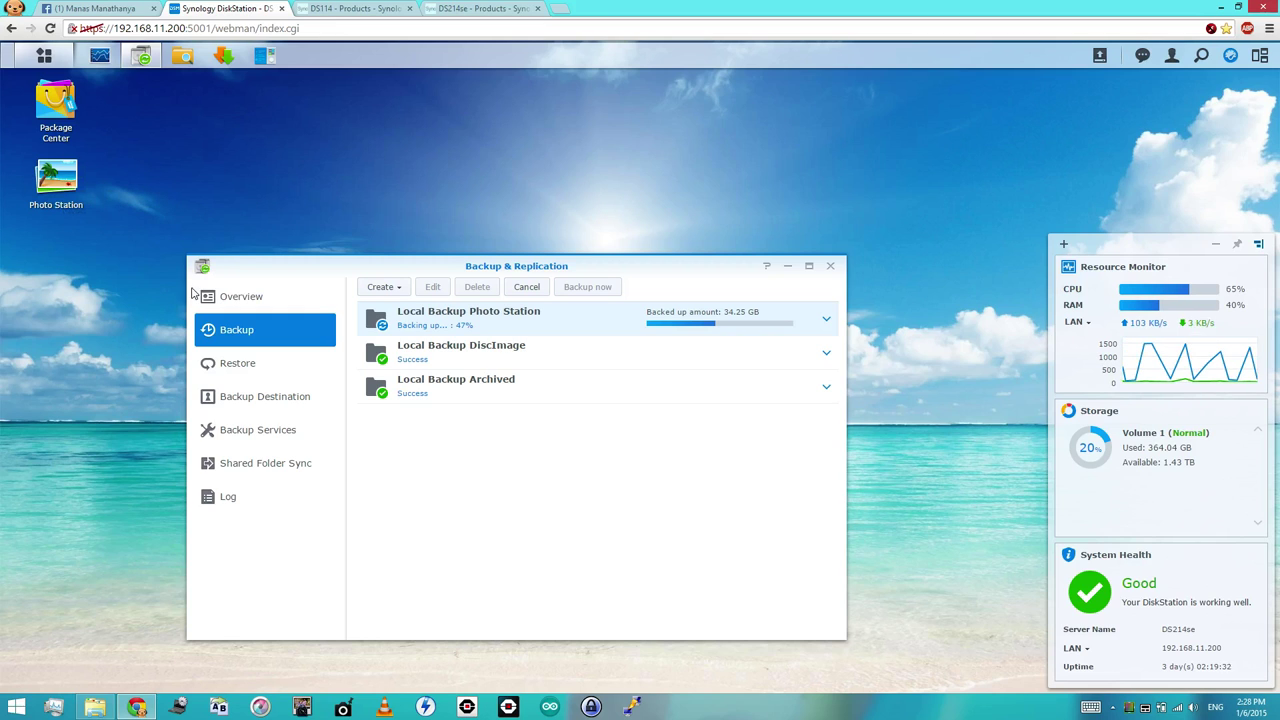
- Launch Photo Station, close the DS114 and DS214se product pages, and bring the Photo Station page to the front
left_click(56, 178)
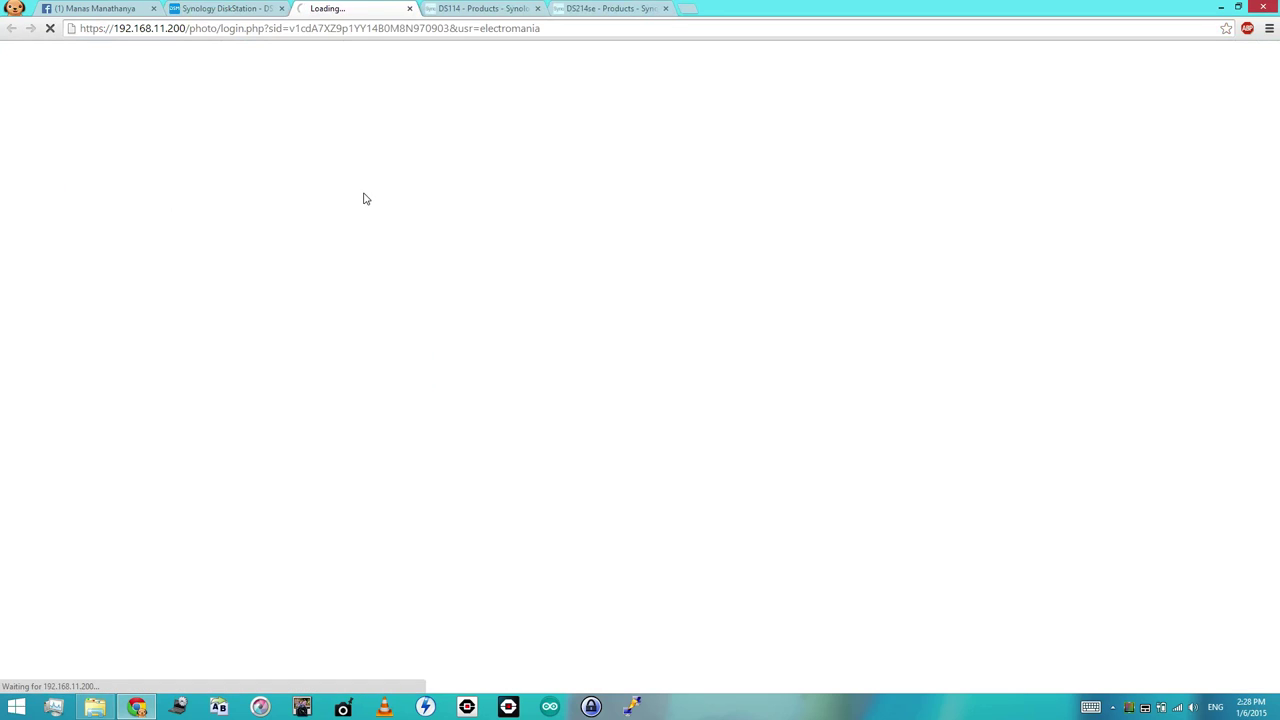
left_click(514, 10)
left_click(537, 9)
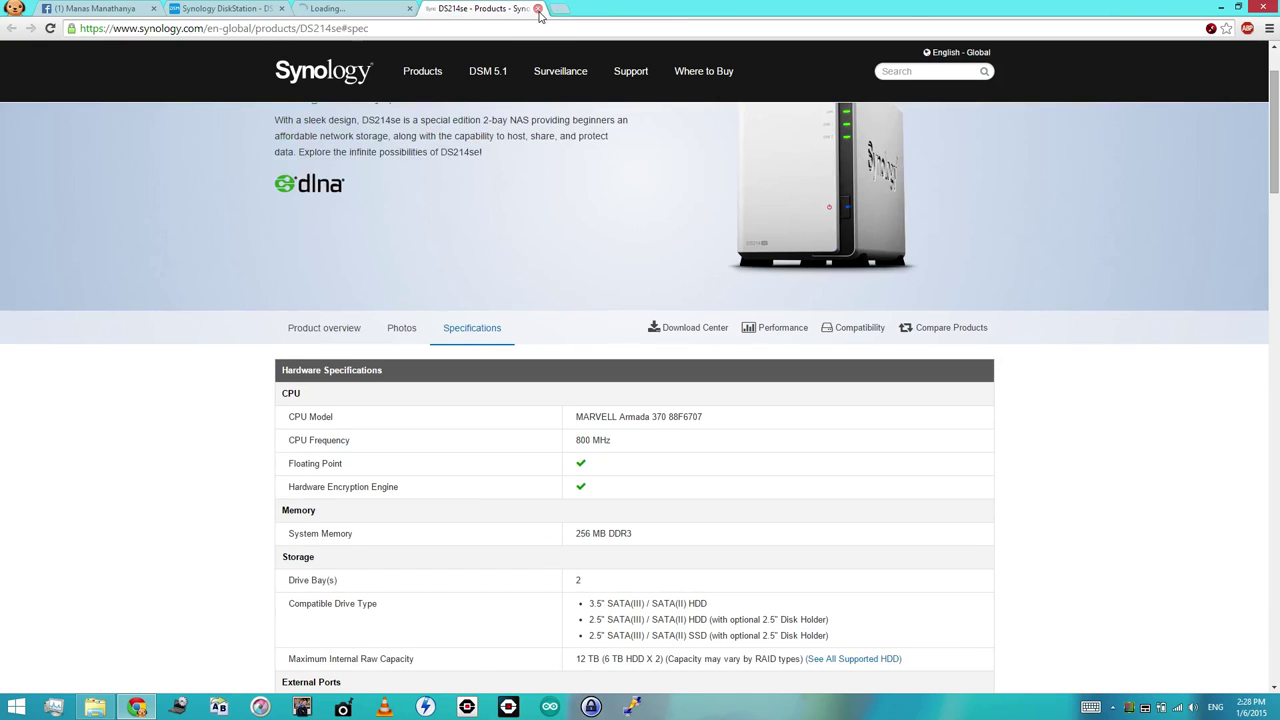
left_click(537, 9)
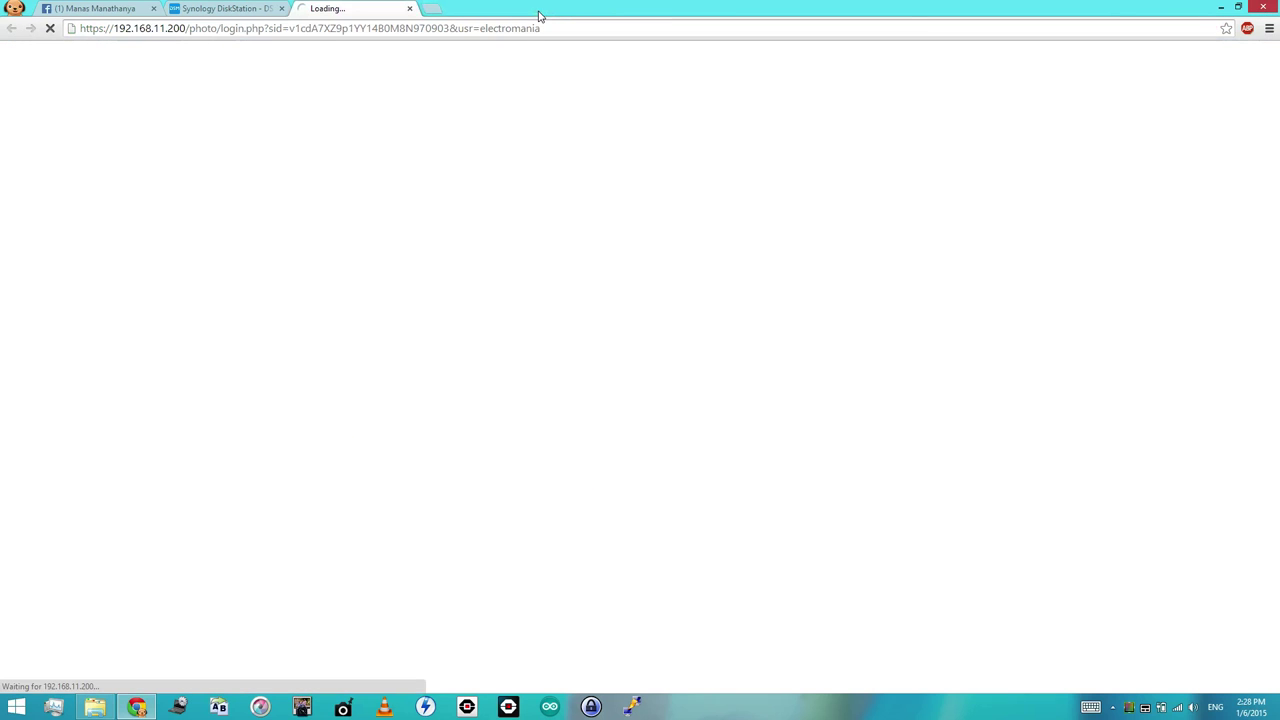
left_click(228, 8)
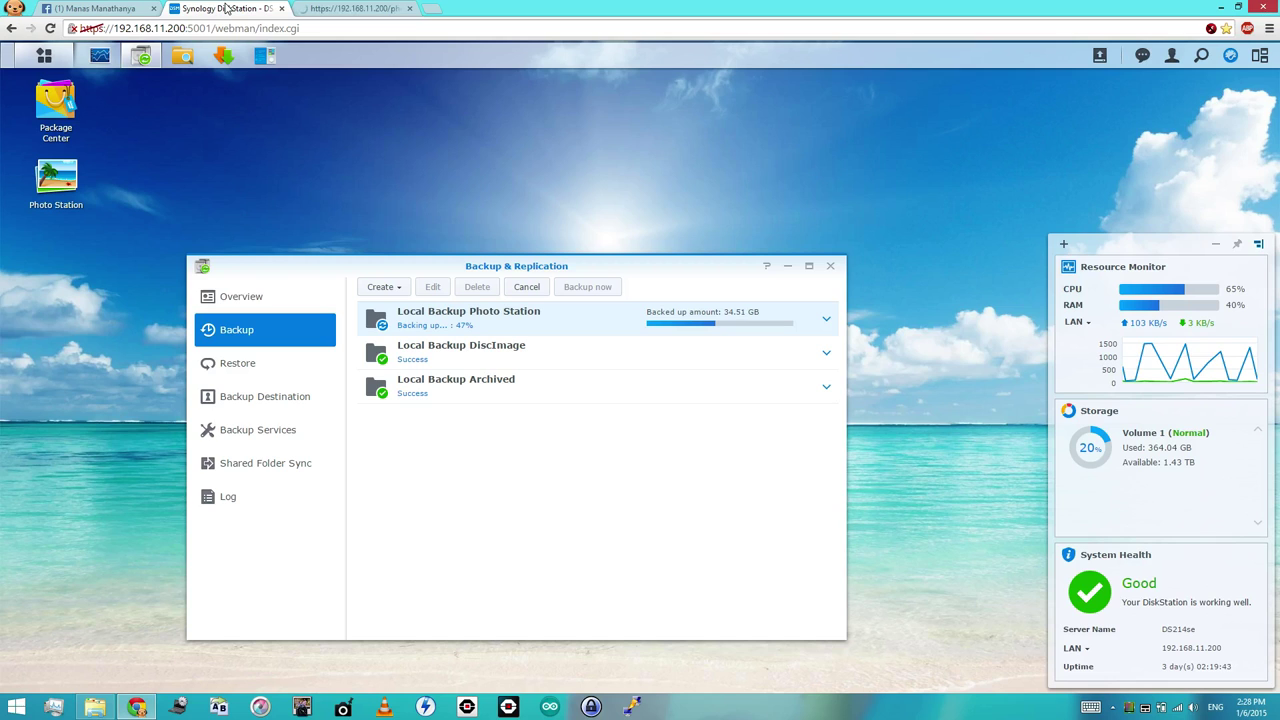
left_click(332, 9)
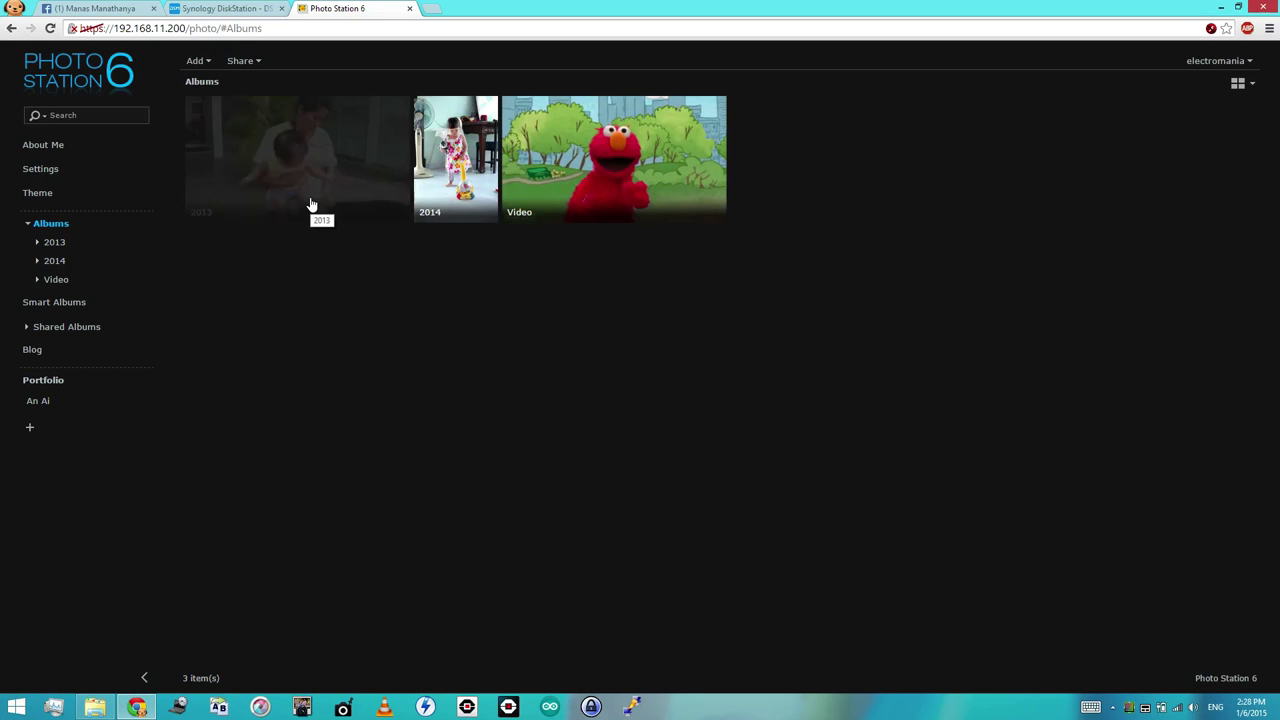
- View the Video and 2014 albums in Photo Station, and close its page to return to the DSM desktop
left_click(57, 280)
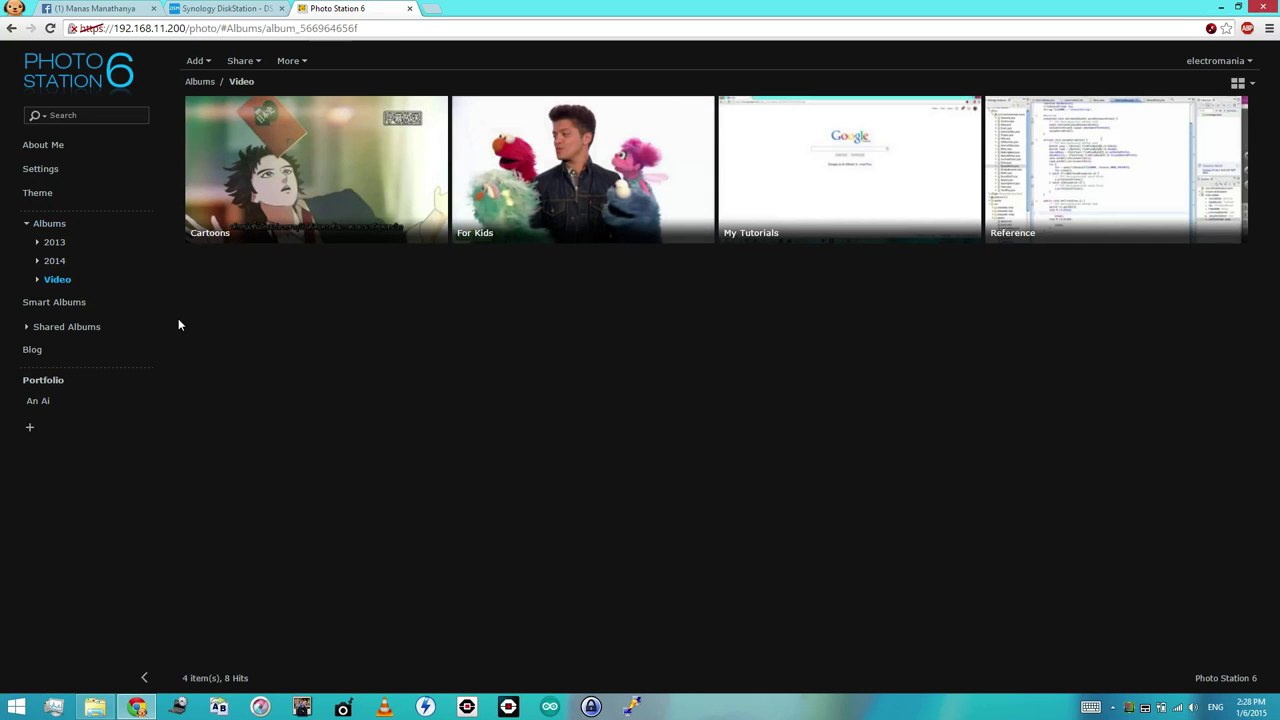
left_click(56, 260)
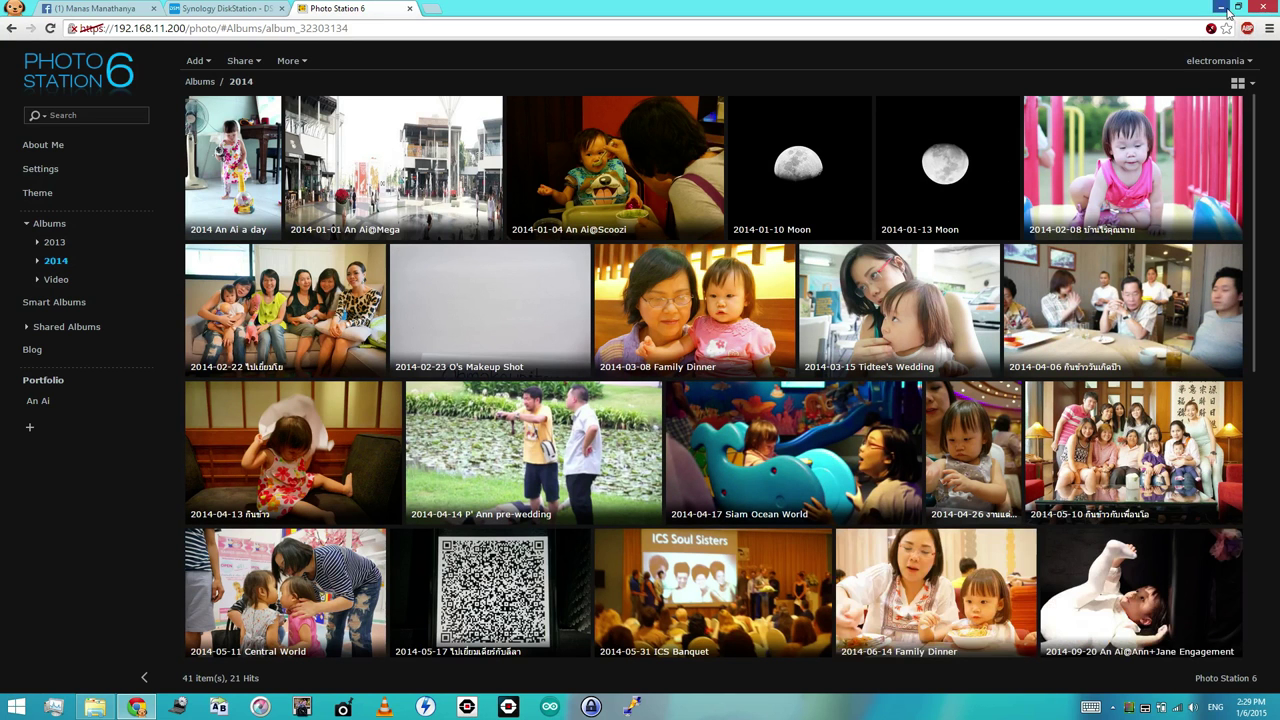
left_click(412, 9)
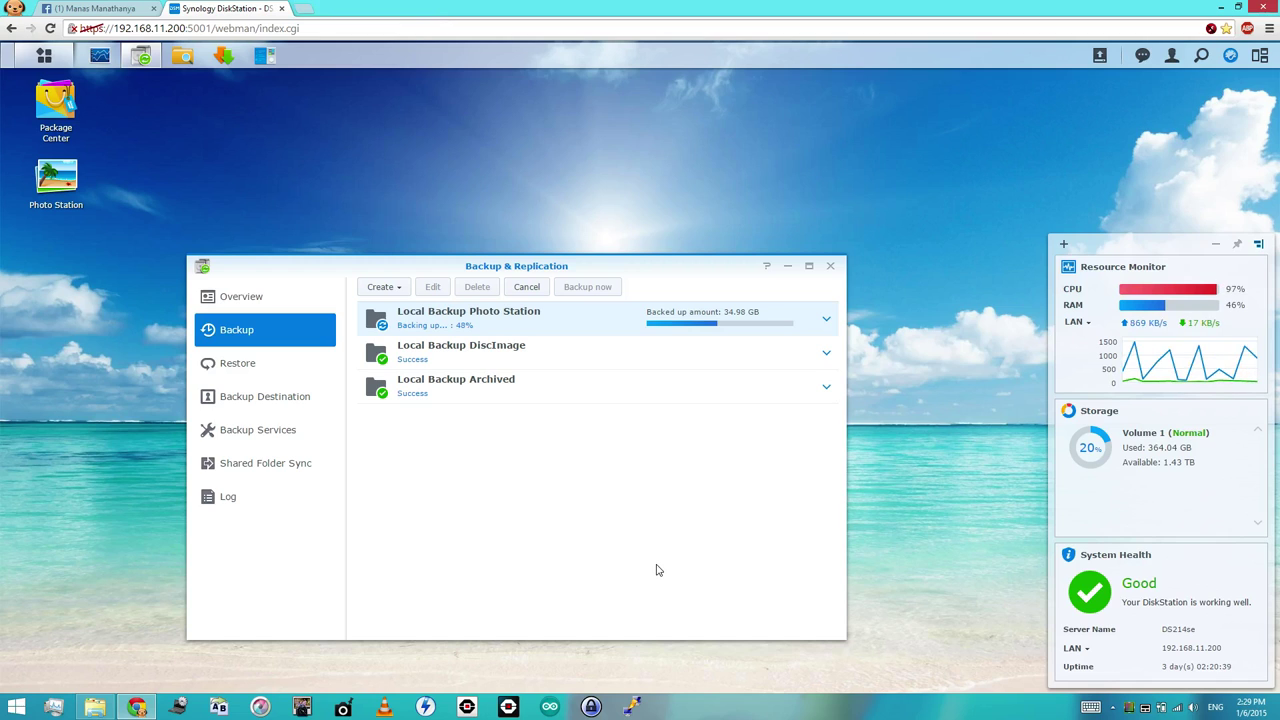
left_click(1112, 707)
left_click(1100, 641)
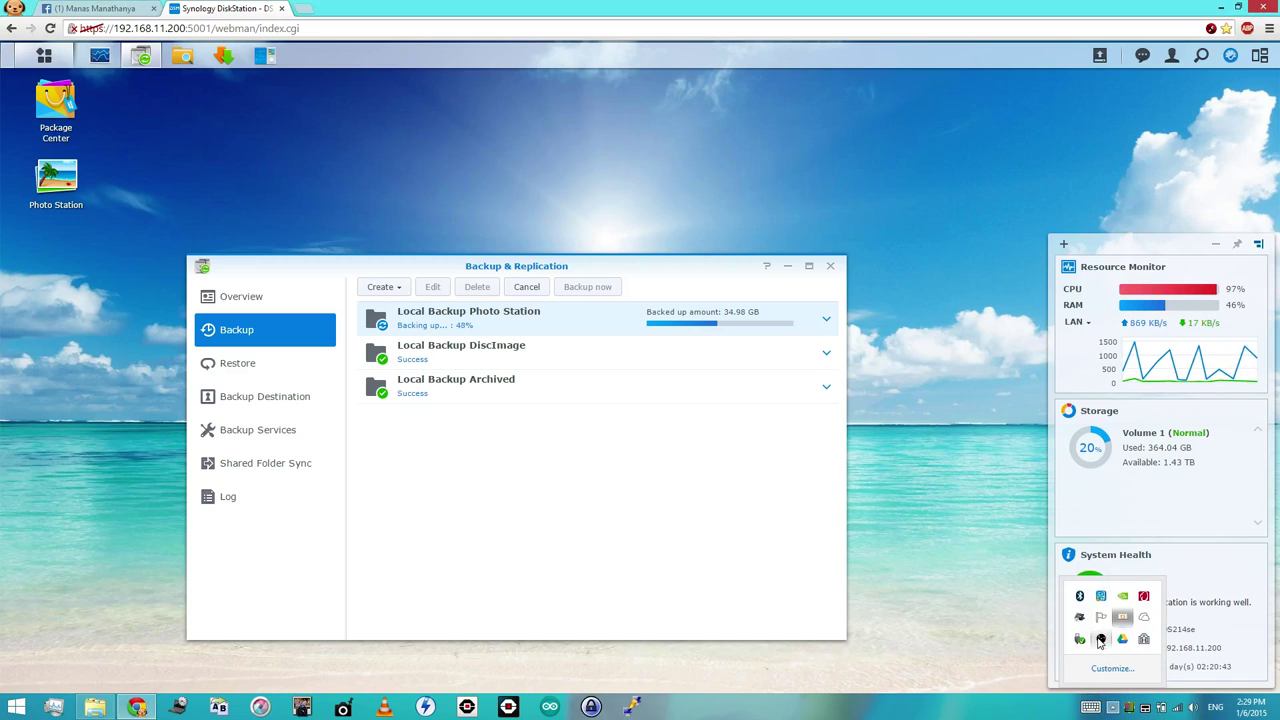
left_click(1100, 641)
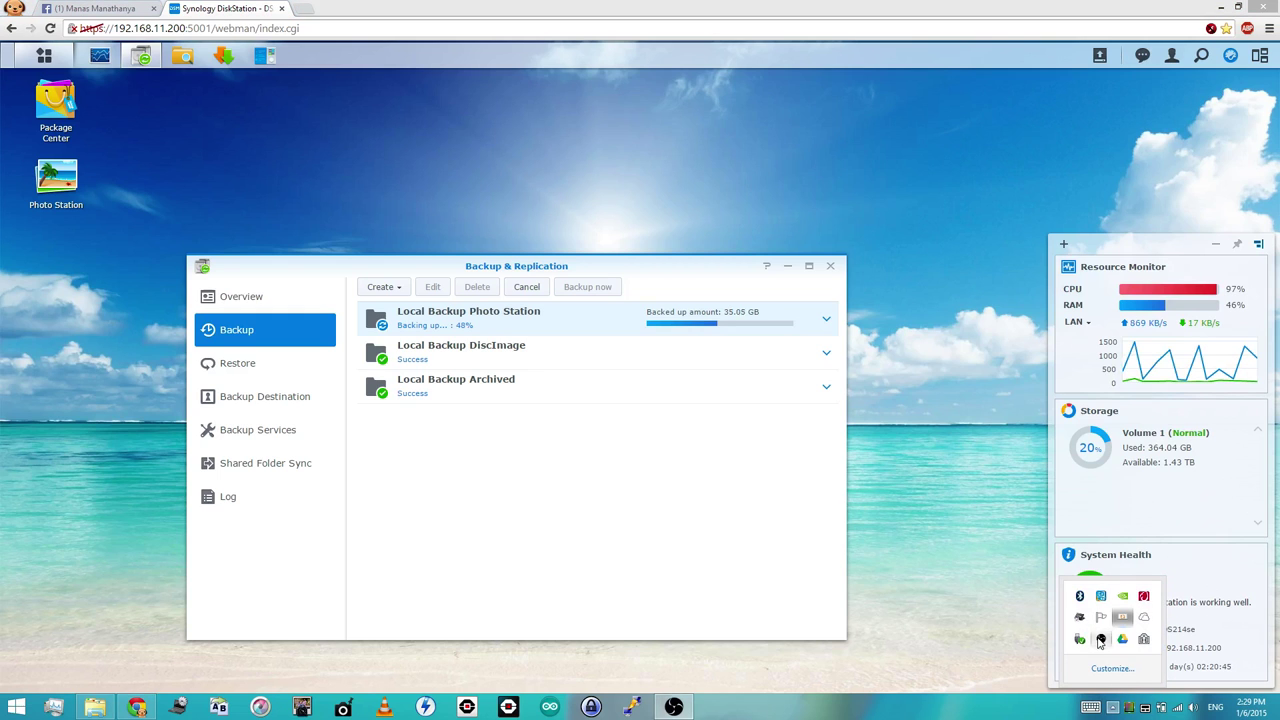